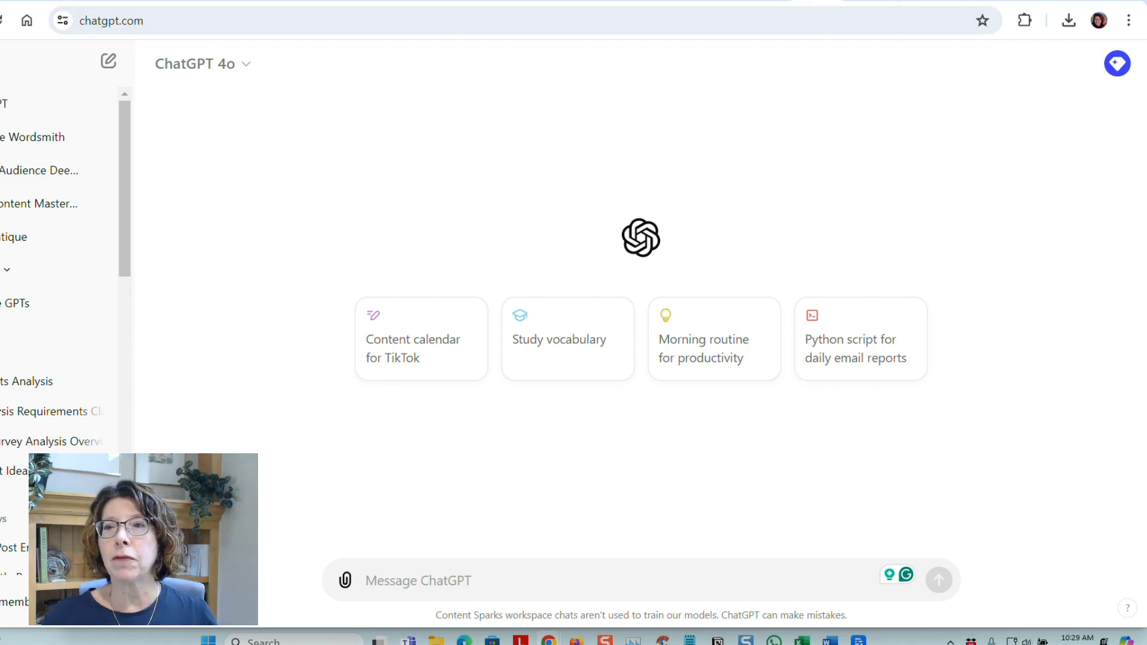
- Show the Responses summary of the biggest-challenge form with its 30 answers
left_click(932, 1)
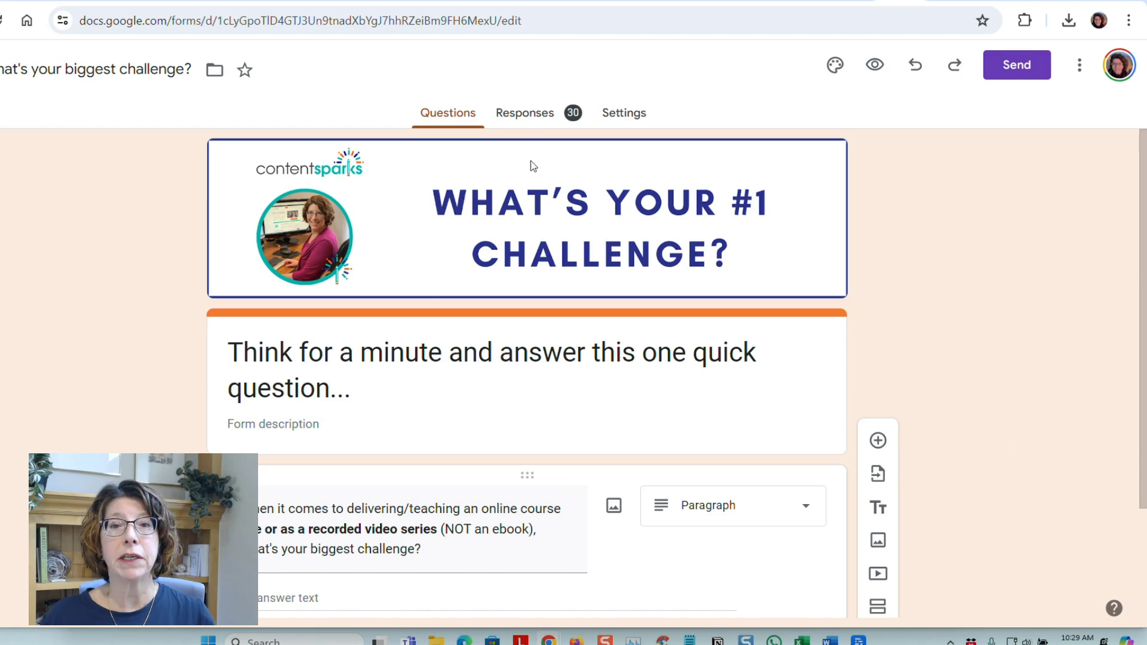
left_click(528, 113)
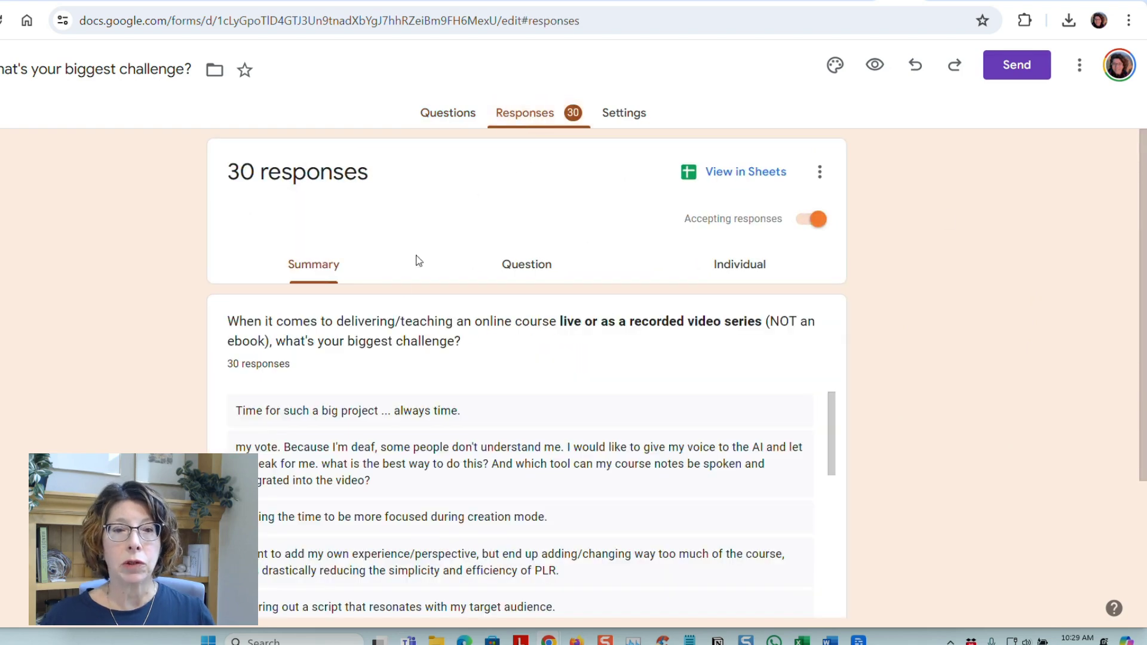
- Open the linked 'What's your biggest question? (Responses)' spreadsheet and check its File > Download formats
left_click(735, 177)
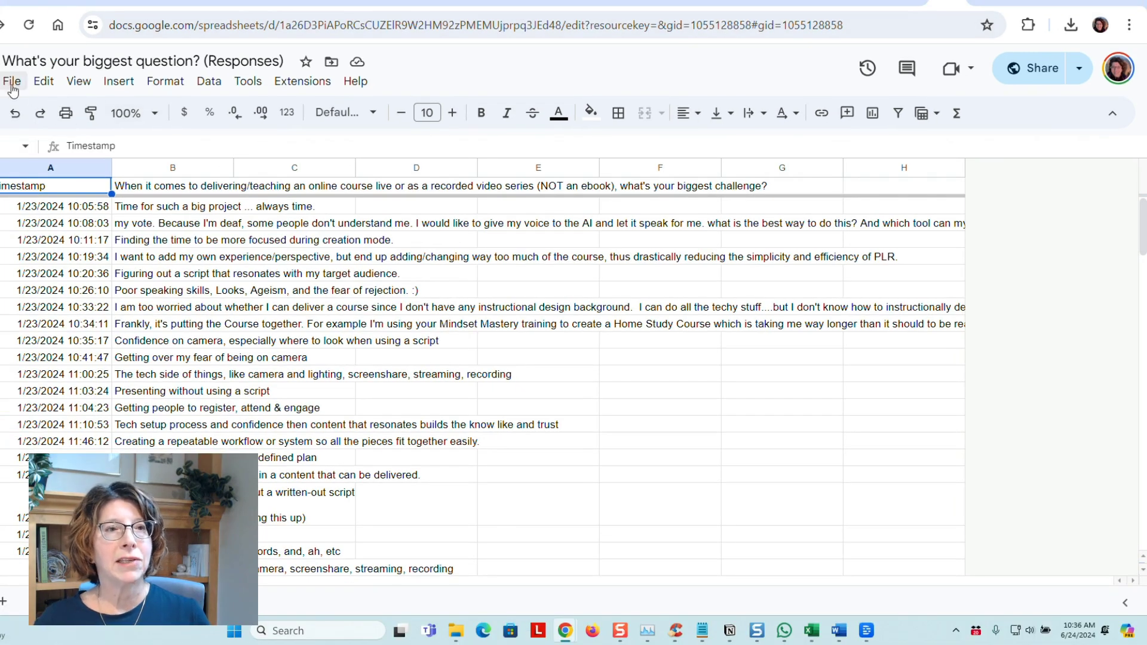
left_click(10, 83)
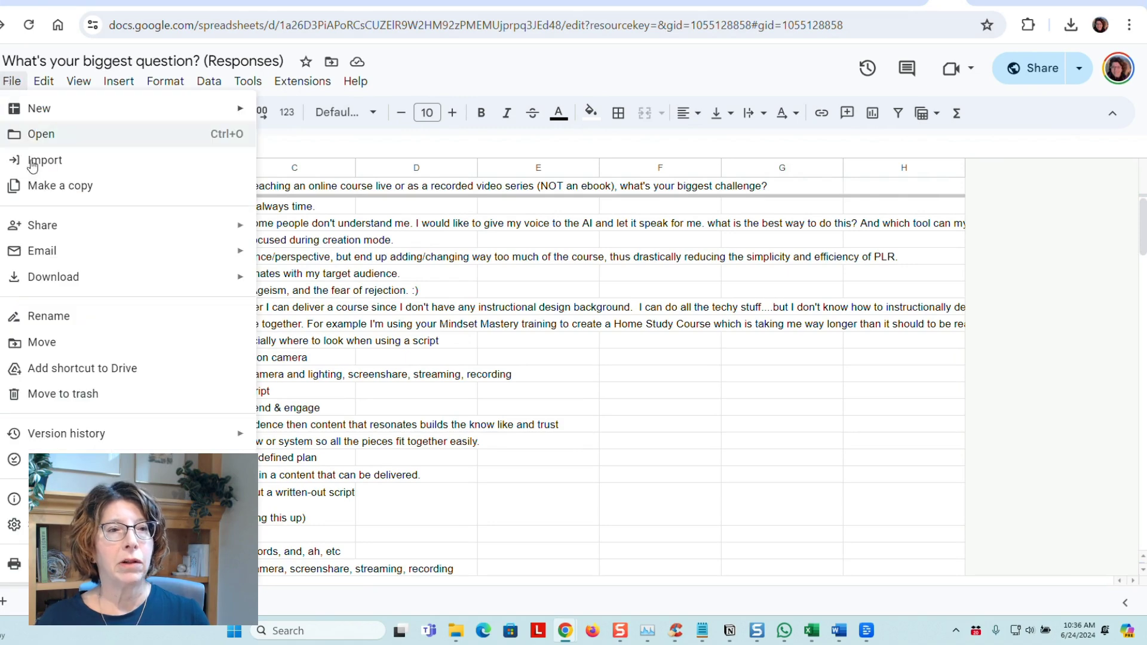
mouse_move(163, 293)
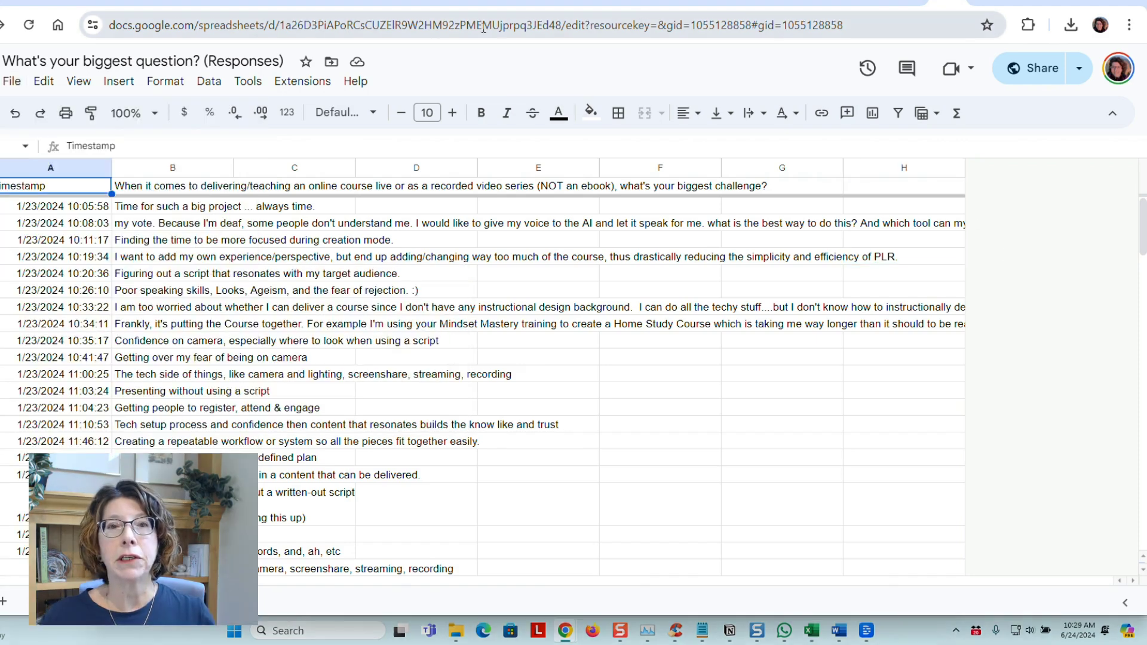
- Paste the survey-analysis prompt asking for trend insights and recommendations into a new ChatGPT message
left_click(824, 4)
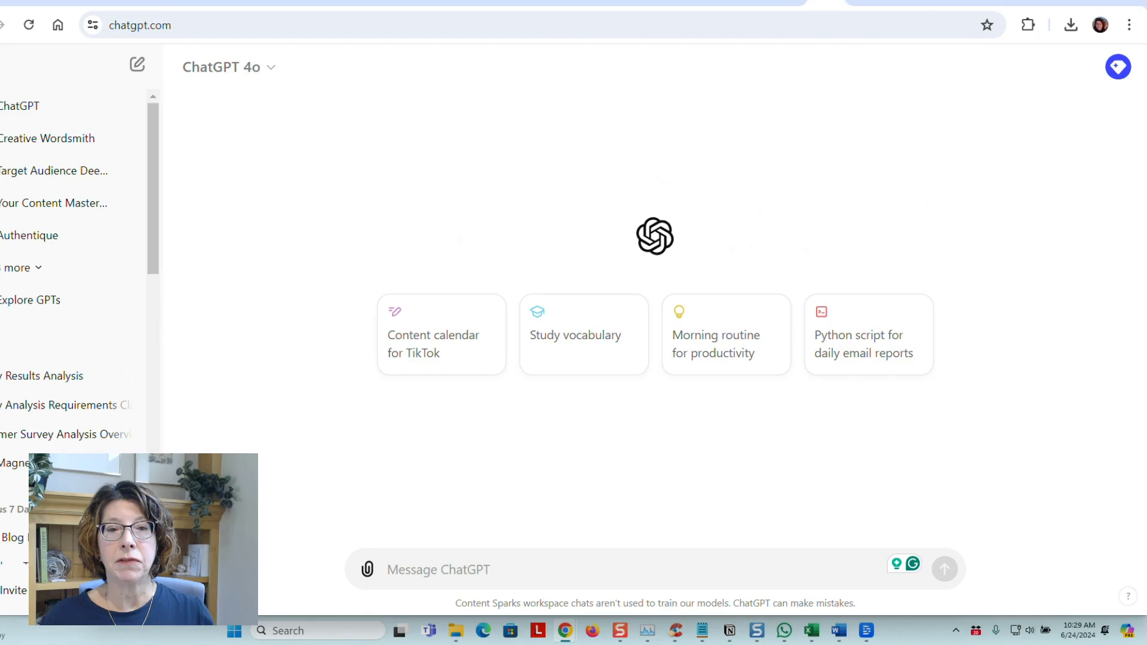
left_click(402, 569)
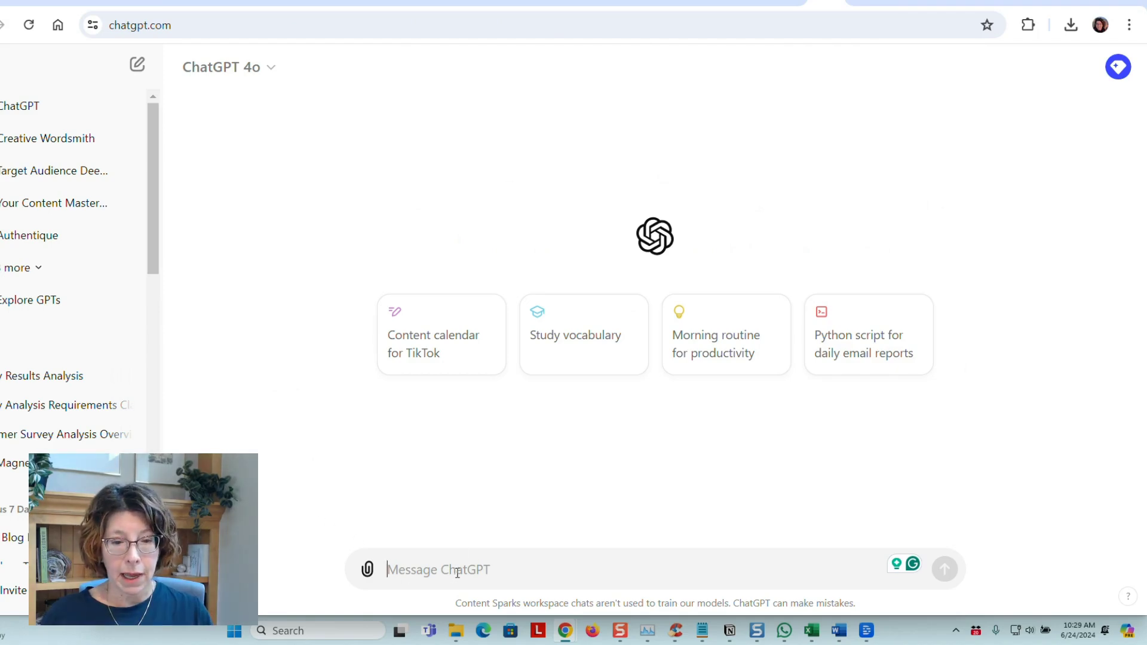
type("Can you analyze the results of the attached one-question customer survey and provide insights on the trends, along with recommendations? See my custom instructions for information about my business and target audience.")
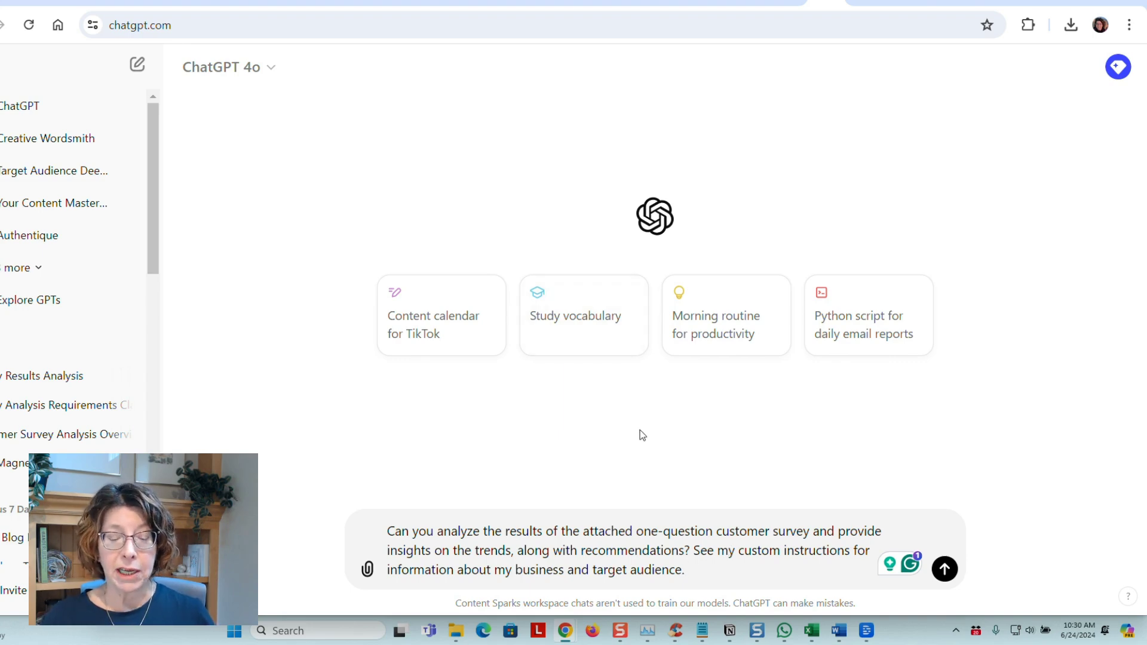
- Attach the 'What's your biggest question_ (Responses)' spreadsheet from the computer to the message
left_click(367, 571)
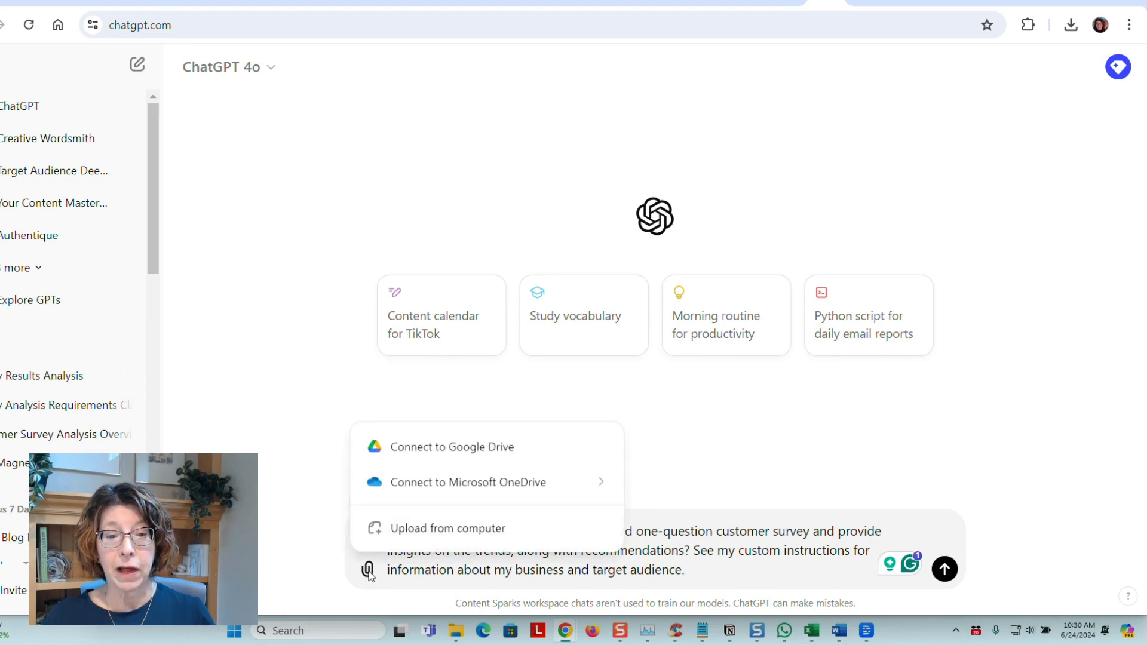
left_click(438, 530)
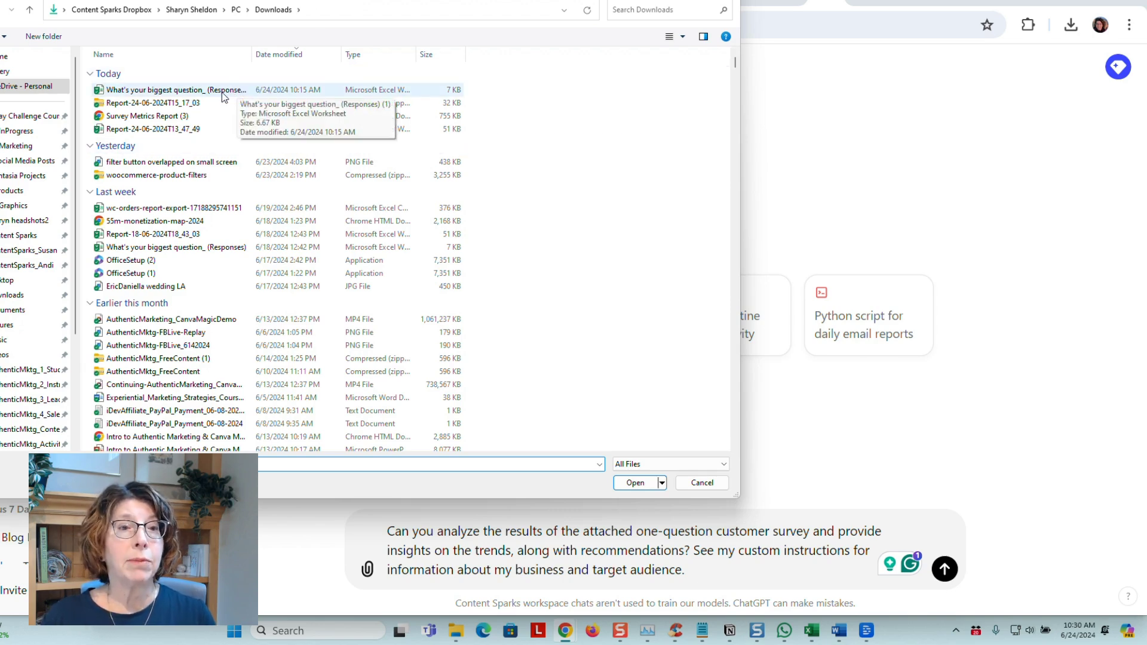
left_click(186, 91)
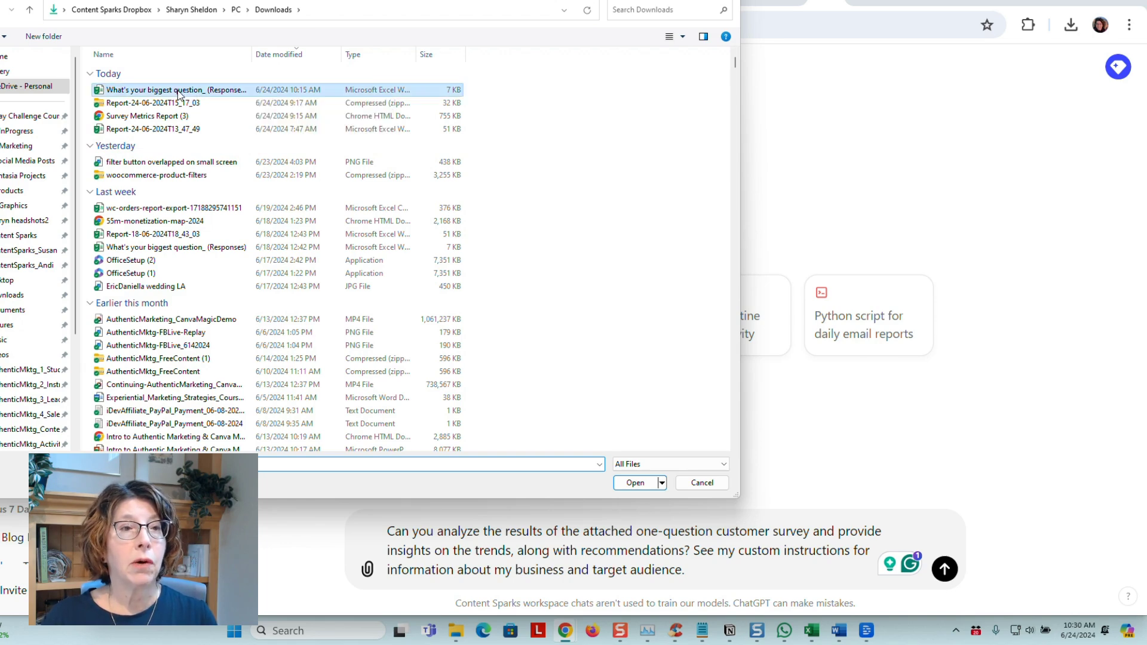
left_click(628, 484)
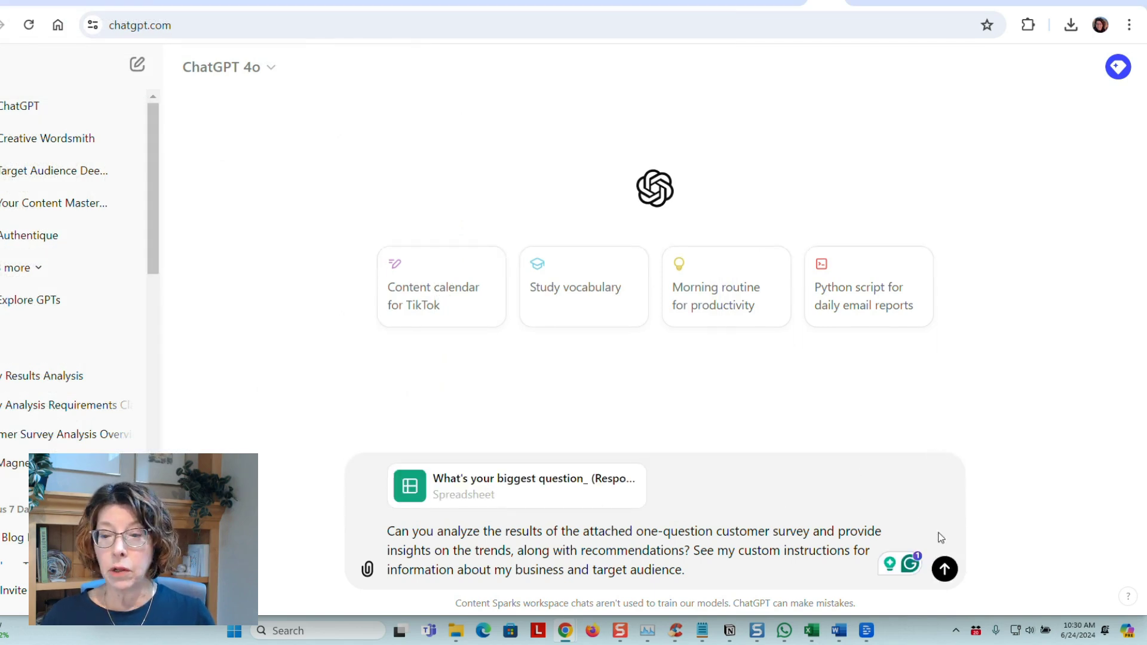
left_click(950, 573)
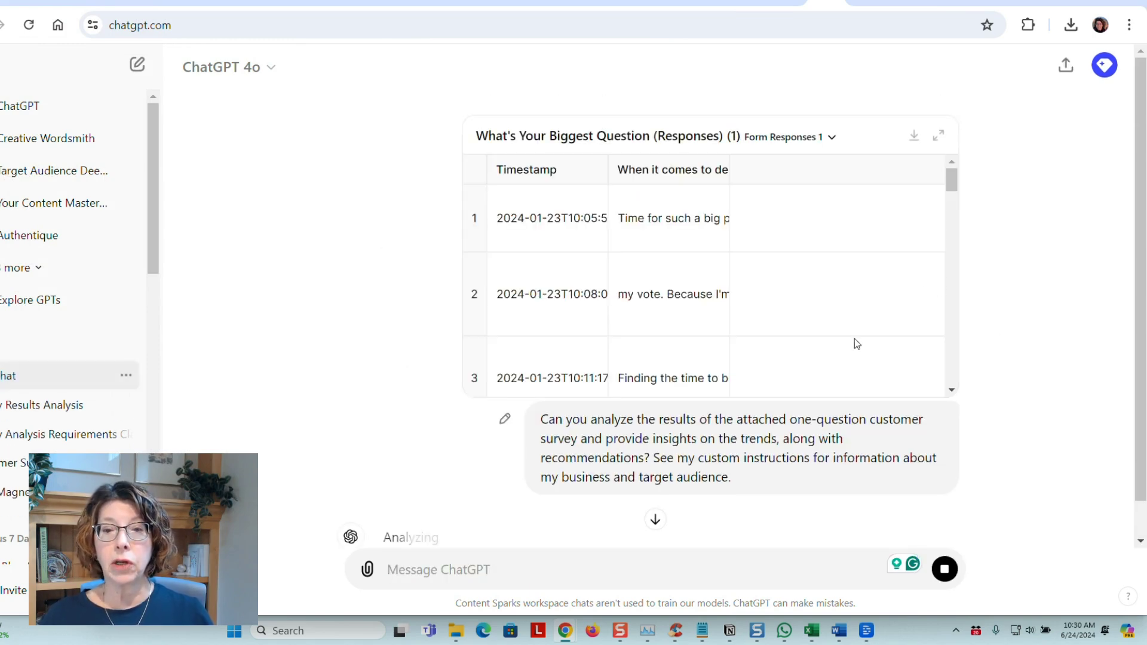
scroll(941, 337, "down", 8)
scroll(886, 464, "down", 1)
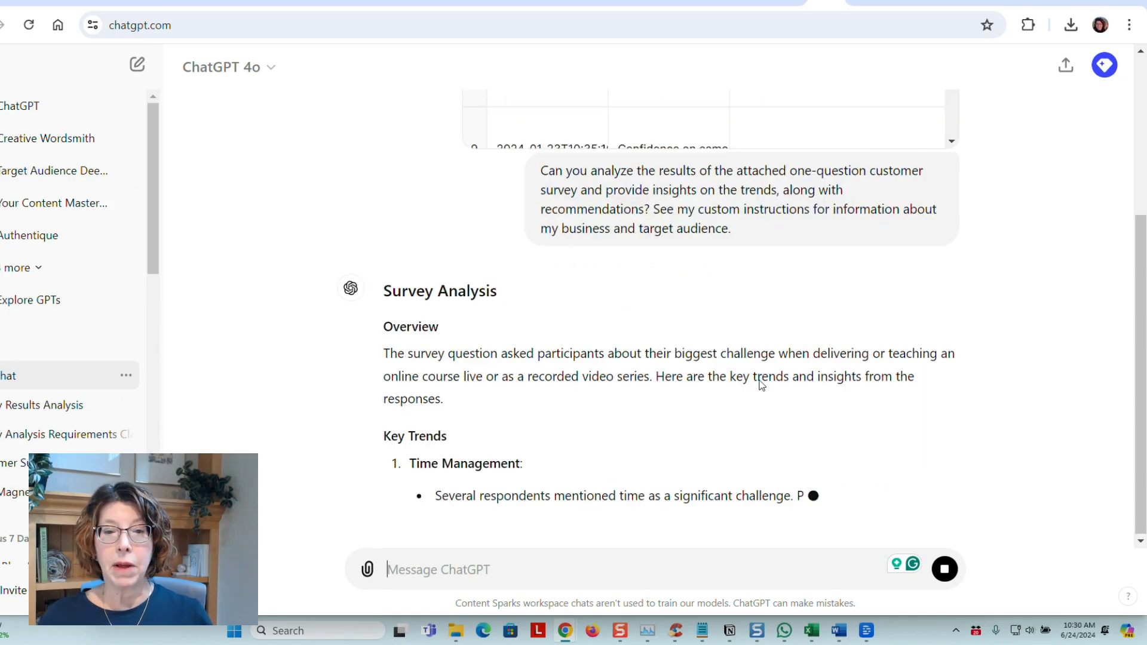
scroll(709, 339, "up", 2)
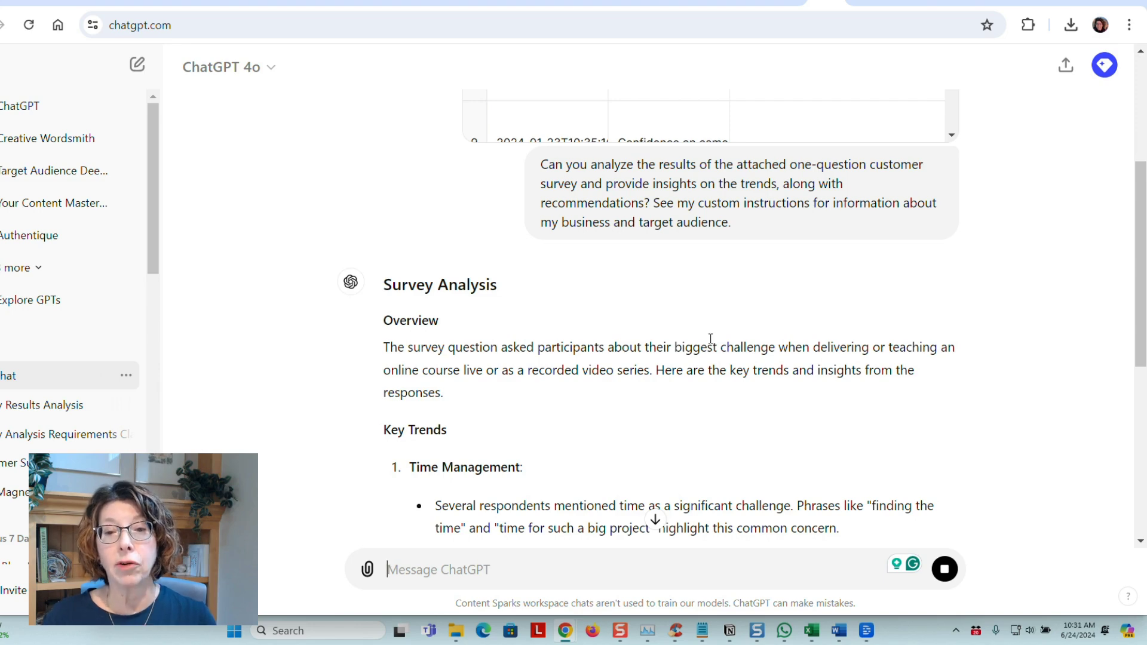
scroll(711, 339, "down", 4)
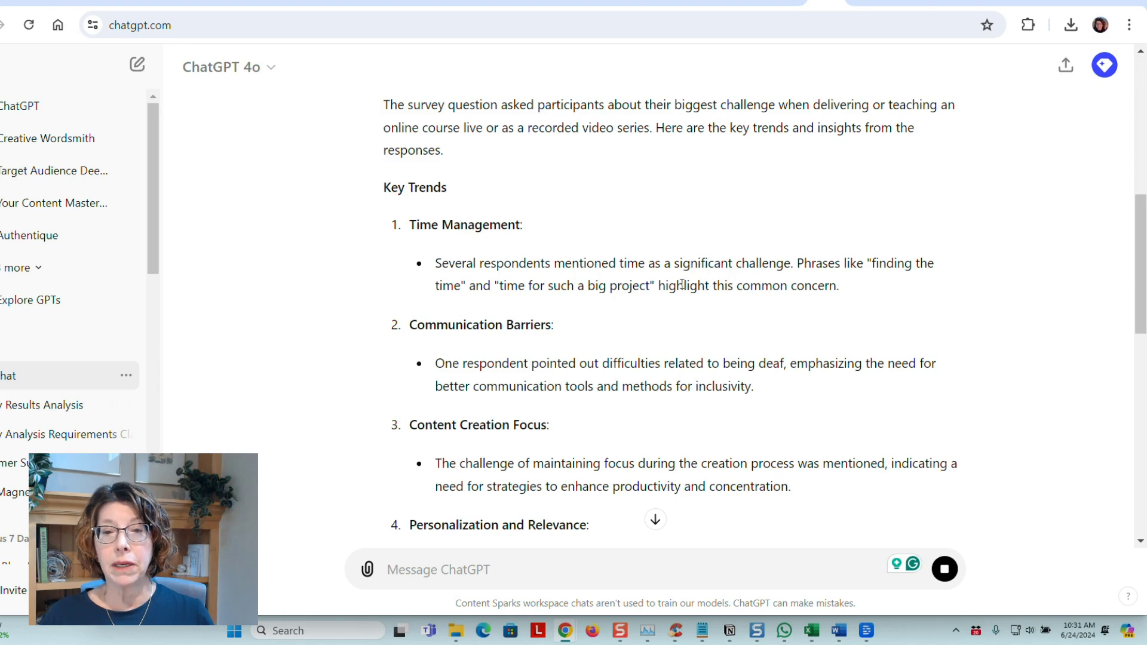
scroll(681, 284, "down", 1)
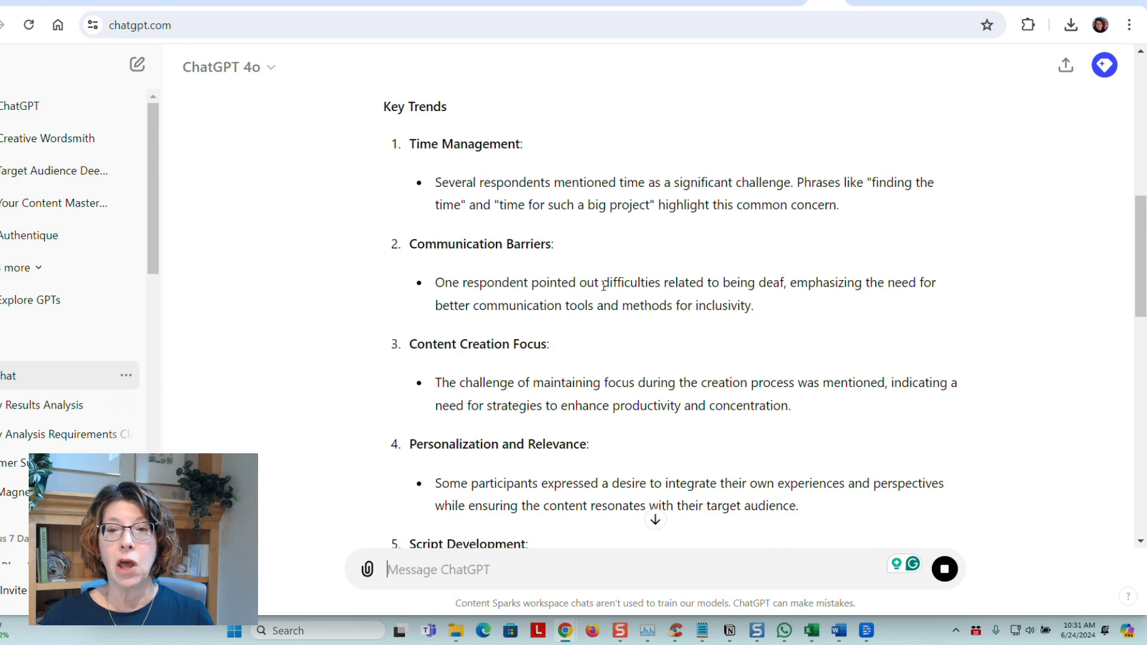
scroll(604, 286, "down", 1)
scroll(603, 285, "down", 1)
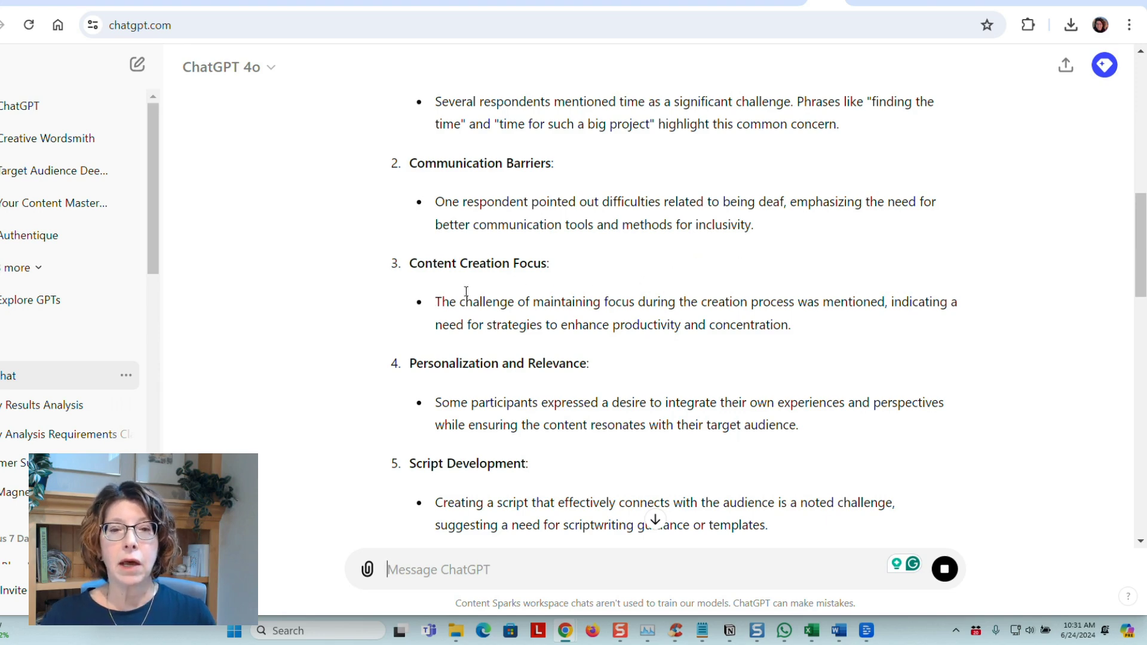
scroll(597, 286, "down", 1)
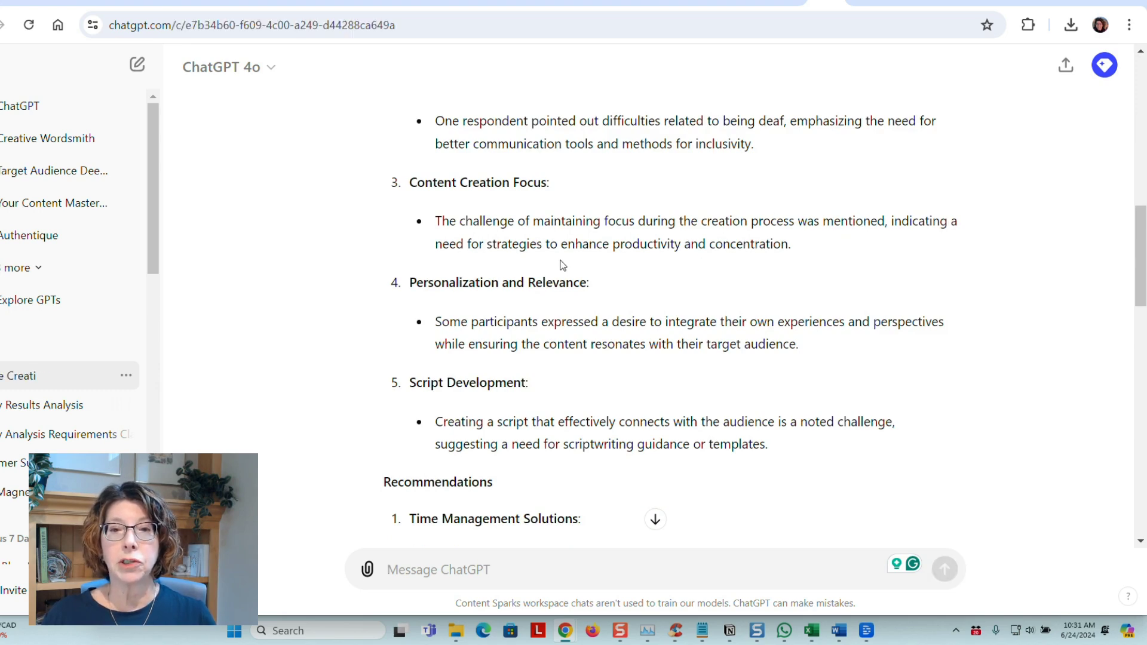
scroll(610, 267, "down", 1)
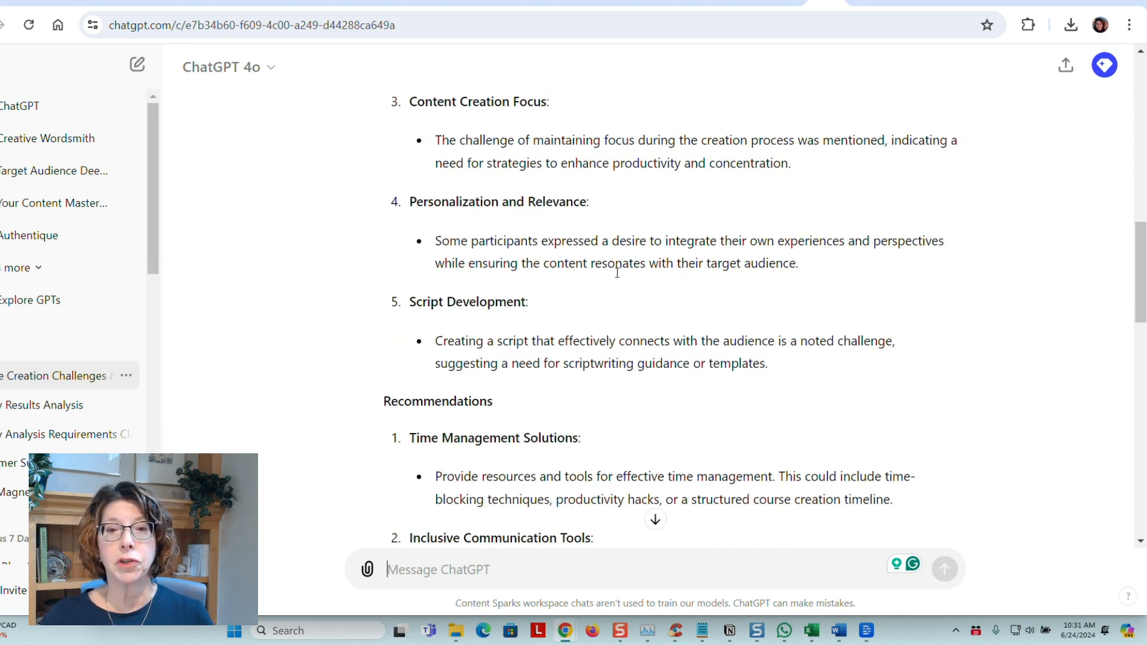
scroll(604, 280, "down", 1)
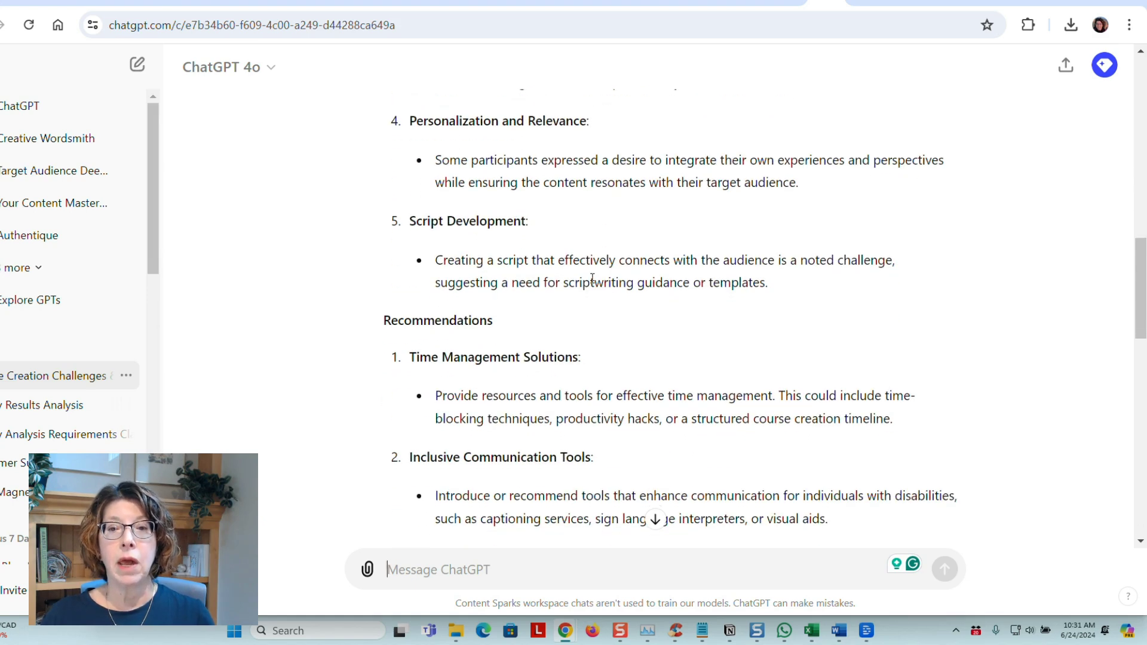
scroll(592, 275, "down", 1)
scroll(585, 197, "down", 1)
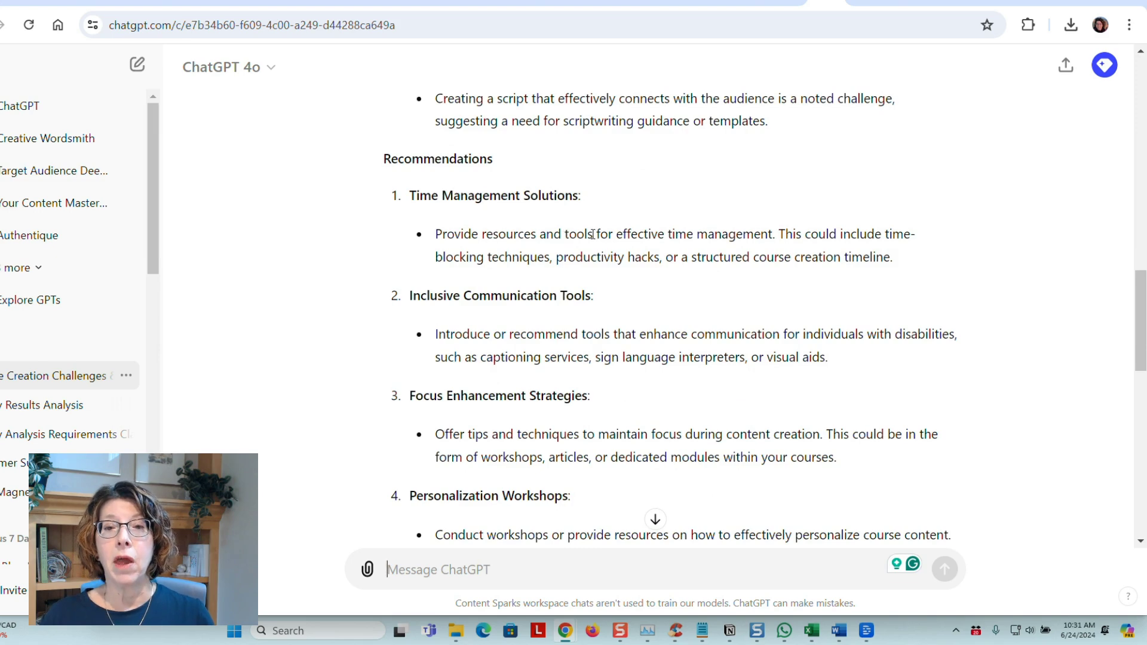
scroll(639, 246, "down", 1)
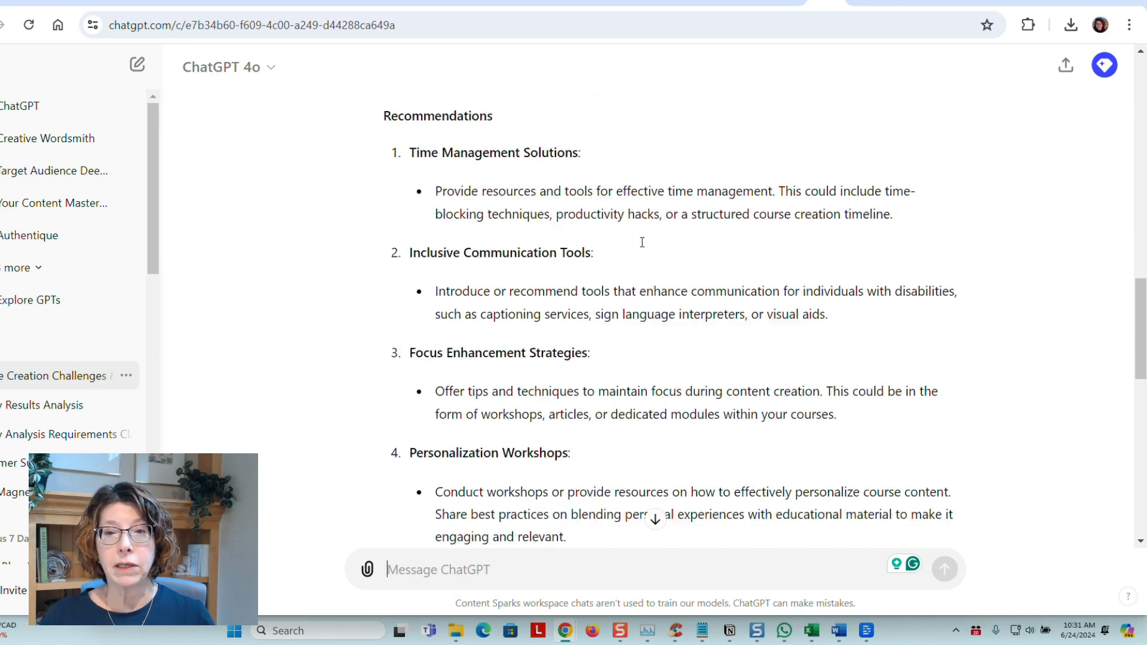
scroll(623, 244, "down", 1)
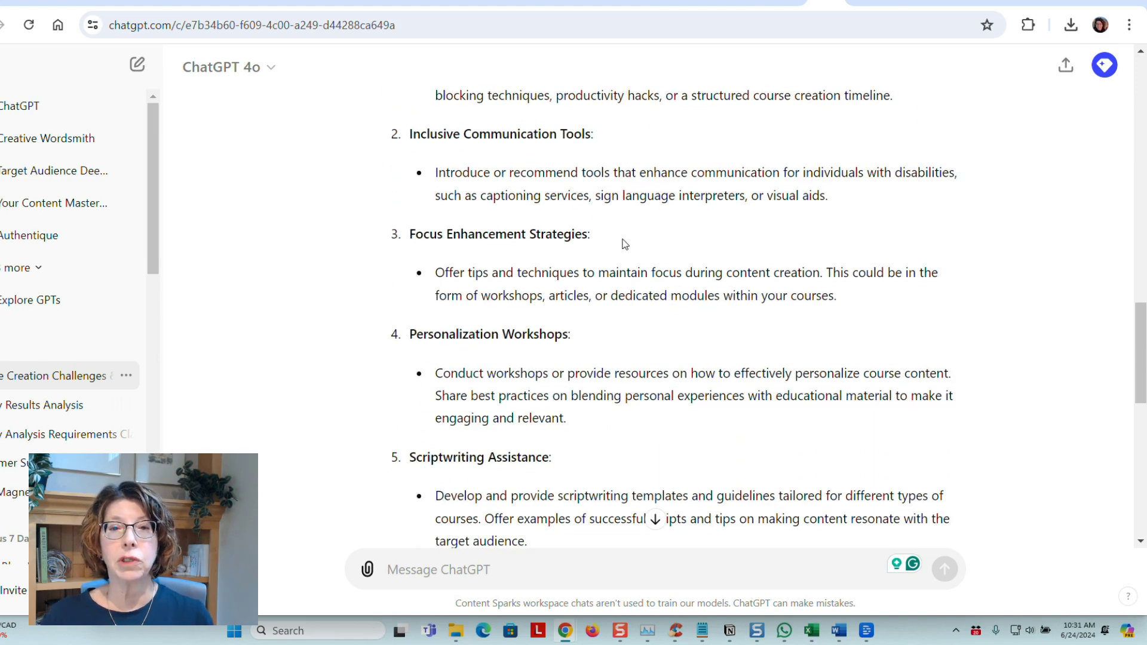
scroll(623, 244, "down", 3)
scroll(623, 244, "down", 2)
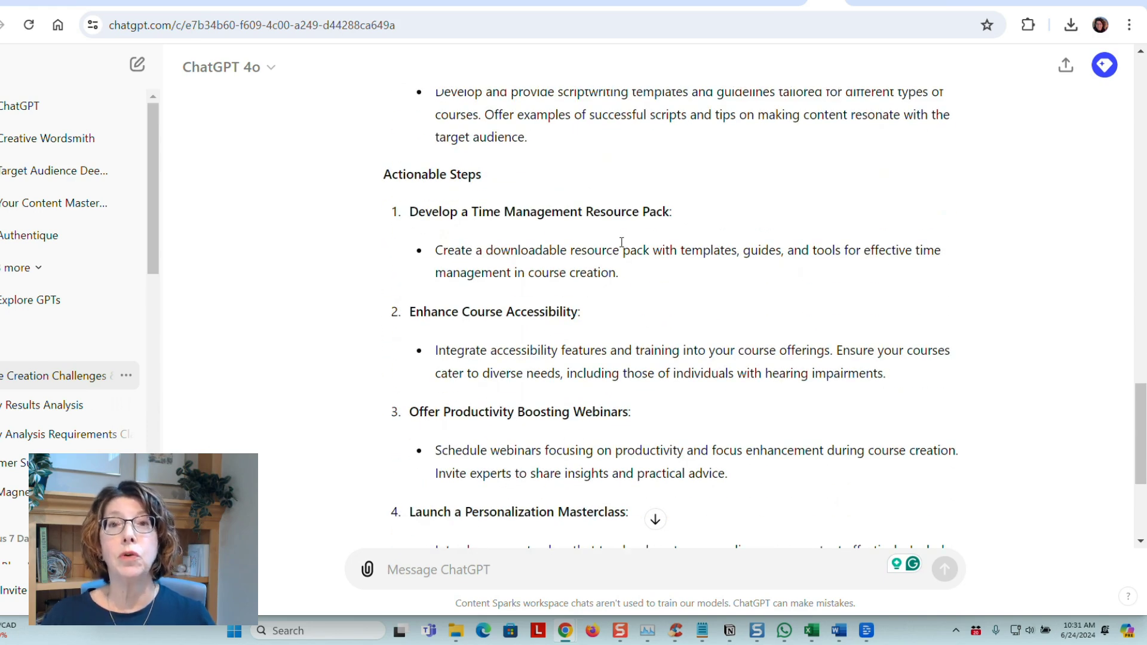
scroll(623, 244, "down", 1)
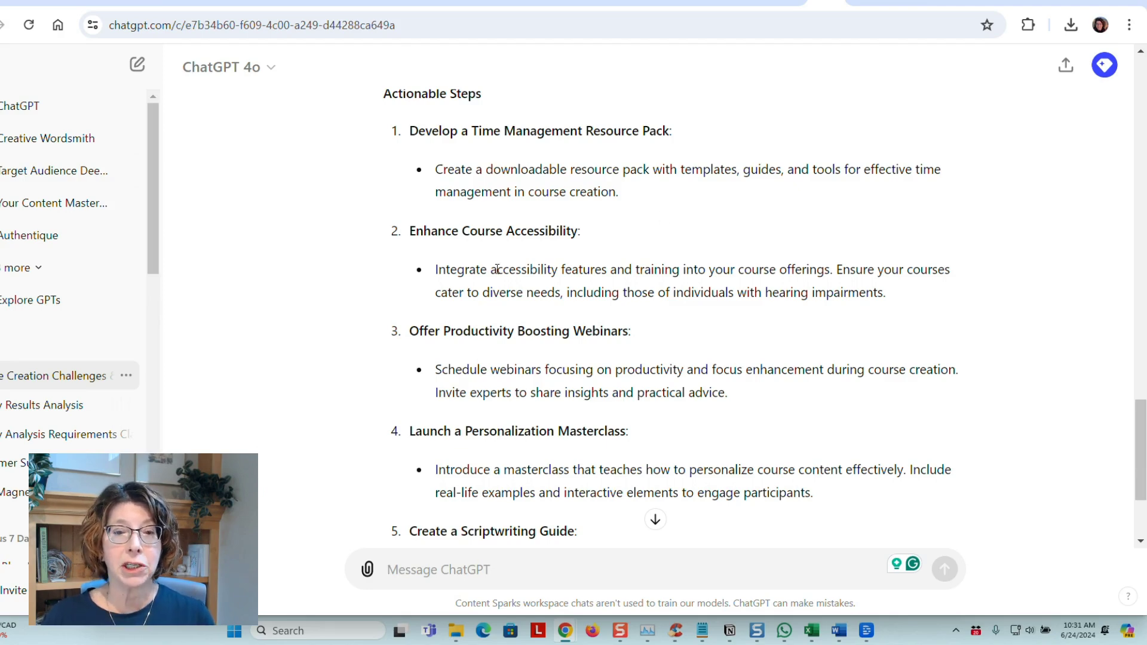
scroll(498, 222, "down", 3)
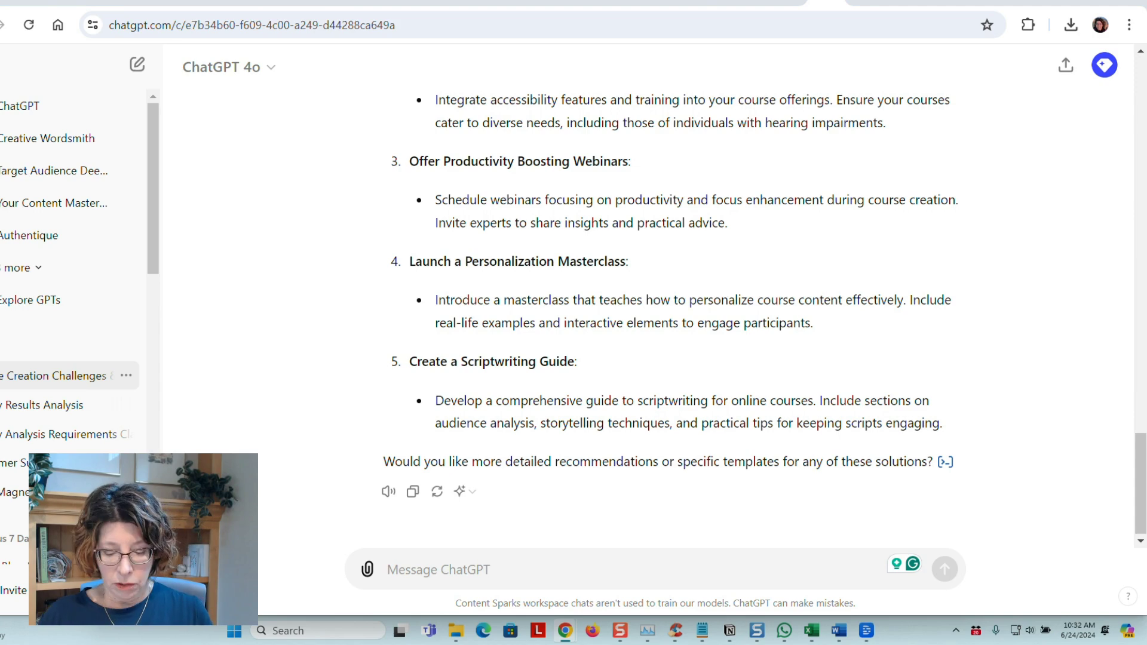
- Ask which recommendations are quickest to implement yet most impactful, and review the impact and ease ratings
left_click(471, 558)
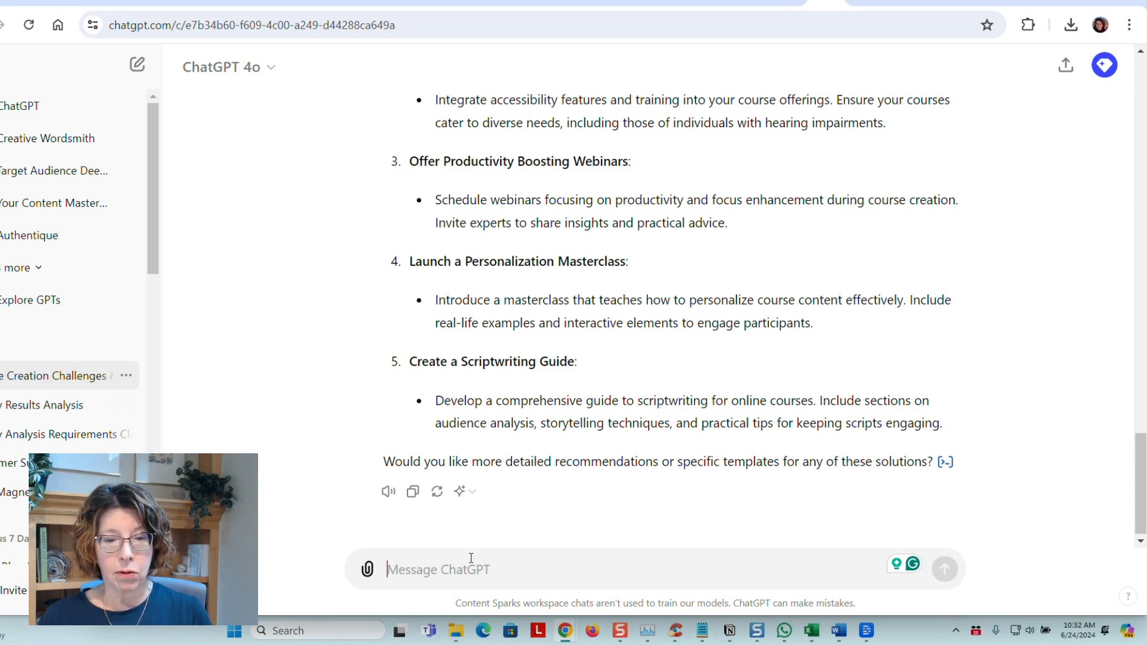
type("Which of those recommendations would be easiest and fastest to implement, considering the ones that would make the biggest impact on my business first?")
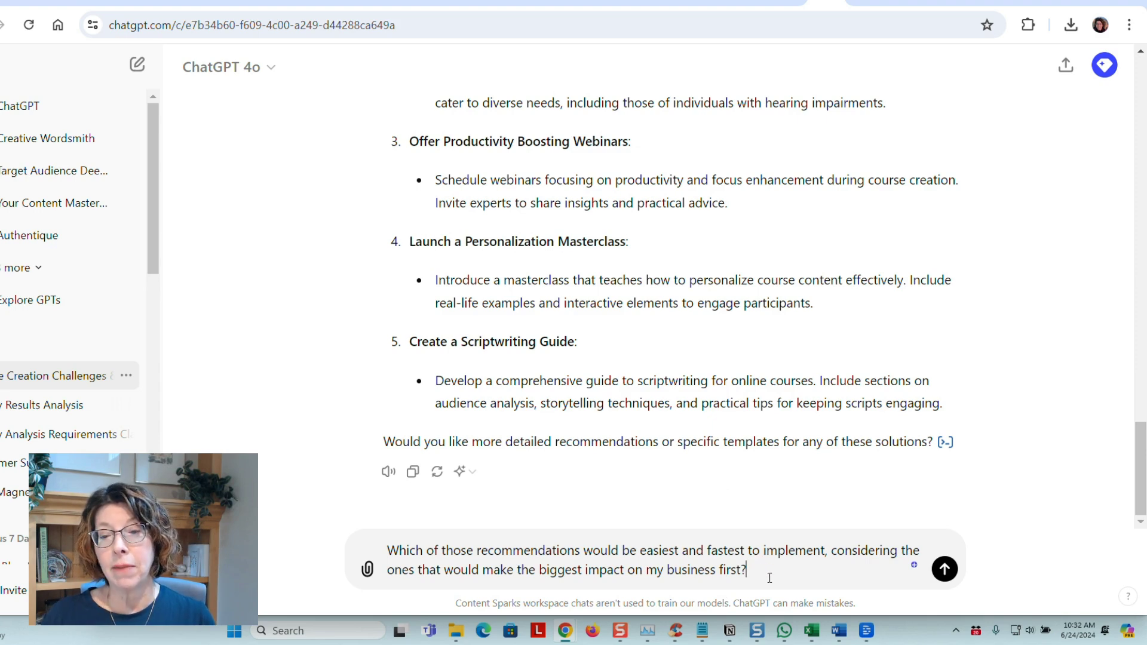
left_click(946, 570)
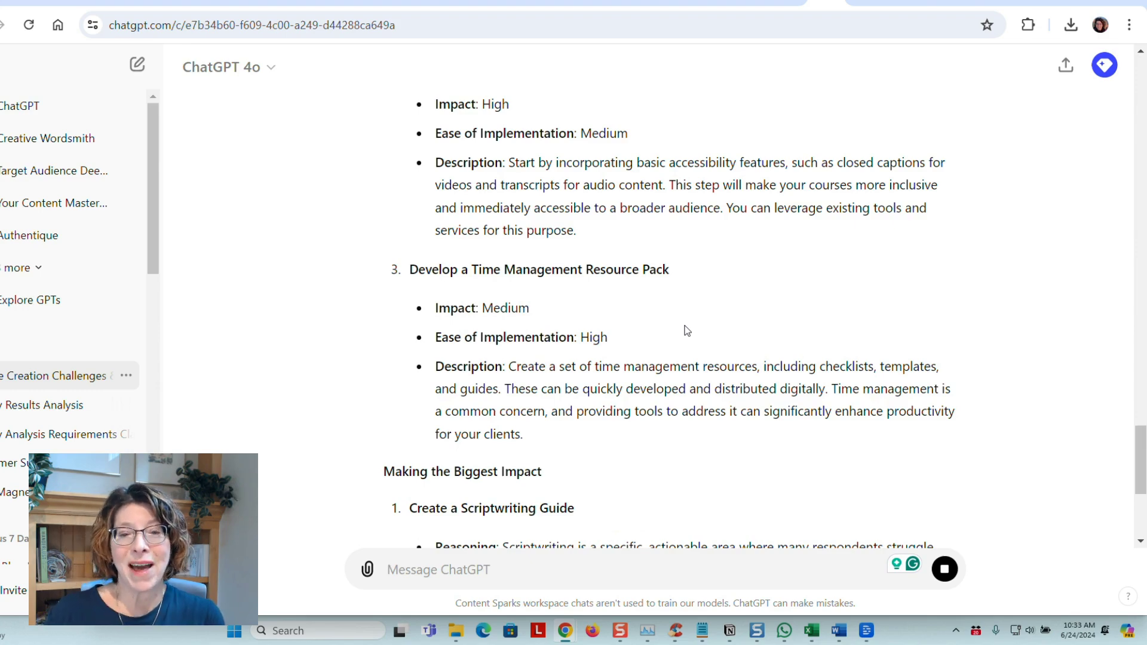
scroll(682, 328, "up", 6)
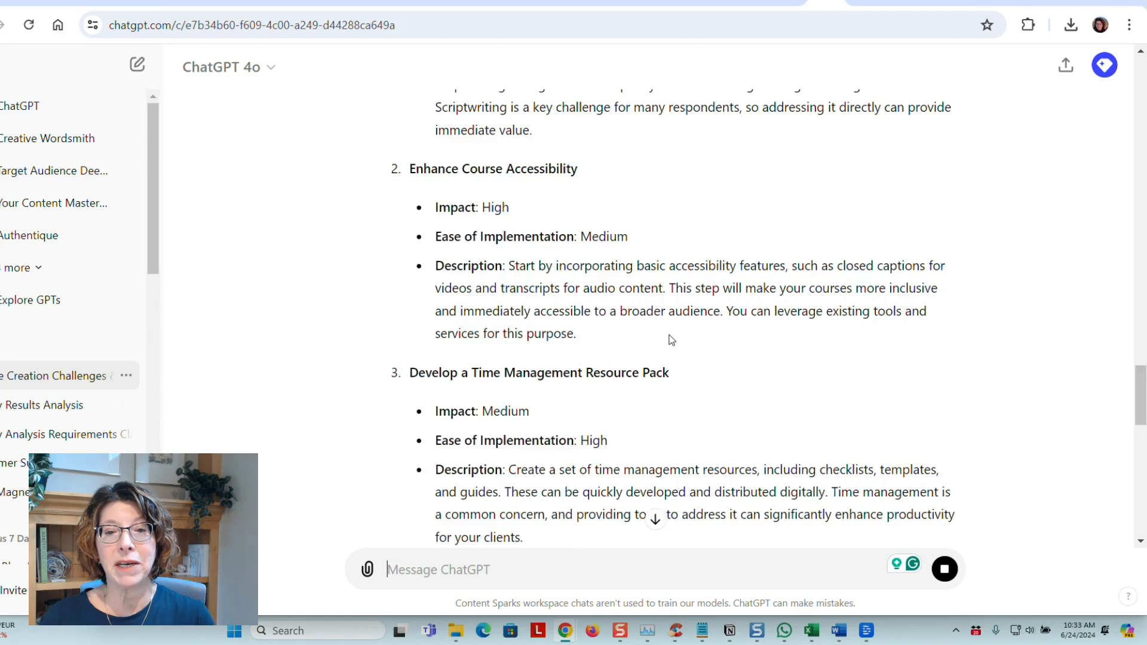
scroll(668, 336, "down", 4)
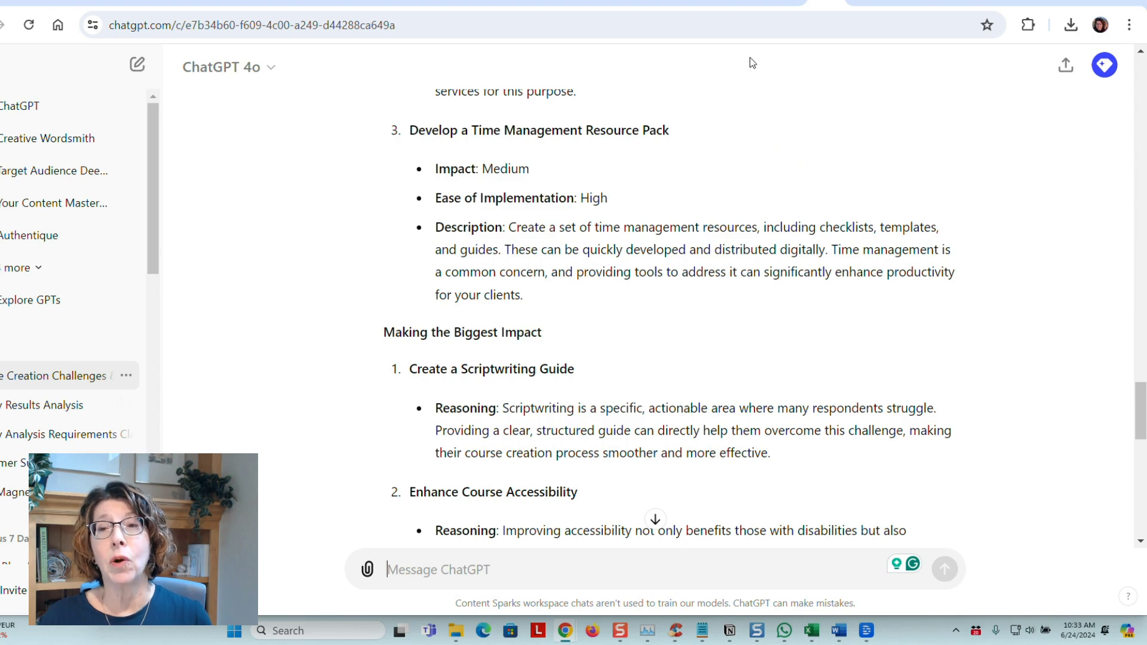
mouse_move(780, 4)
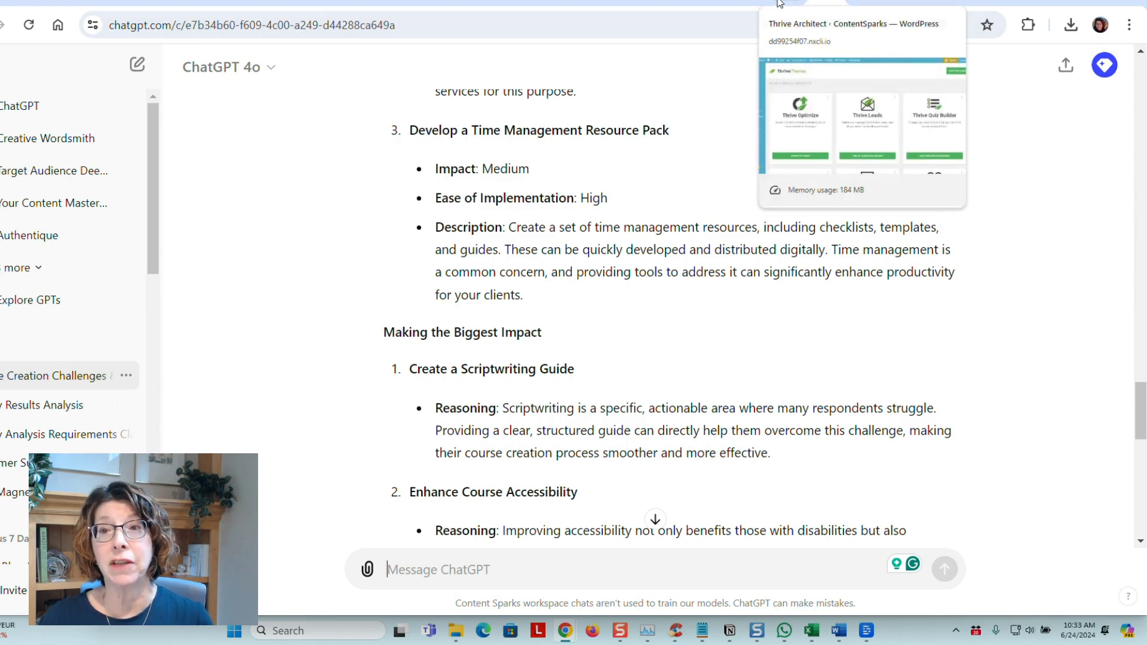
scroll(49, 277, "down", 3)
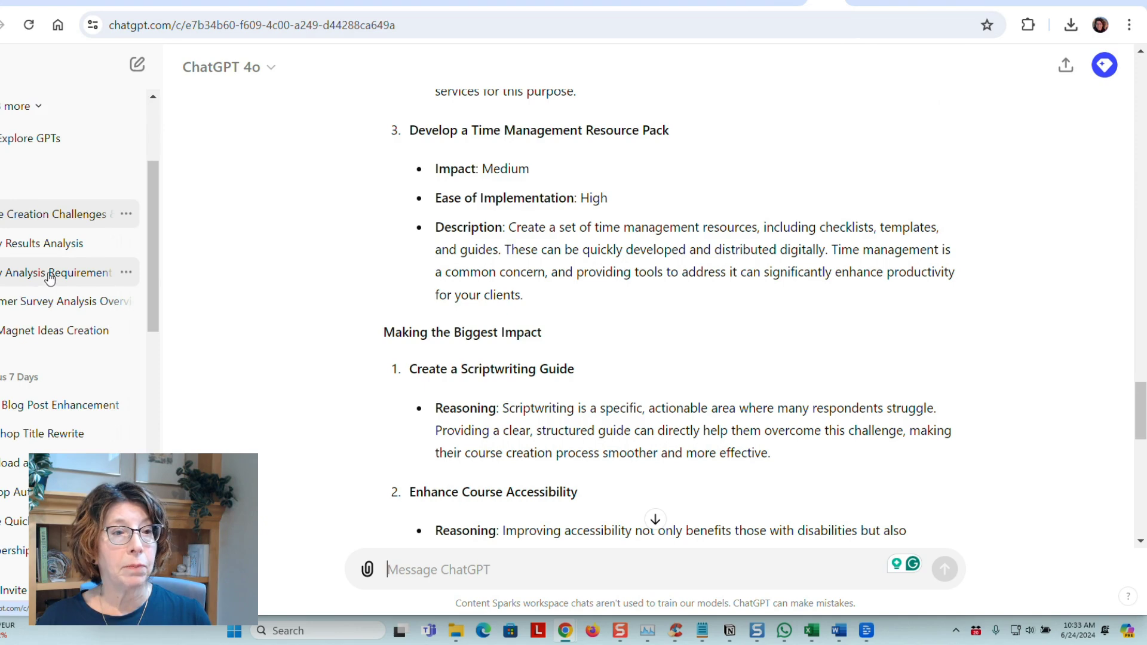
- Open the Analysis Requirements chat and review its first prompt with the CS Top Customers Survey June 2024 file
left_click(50, 278)
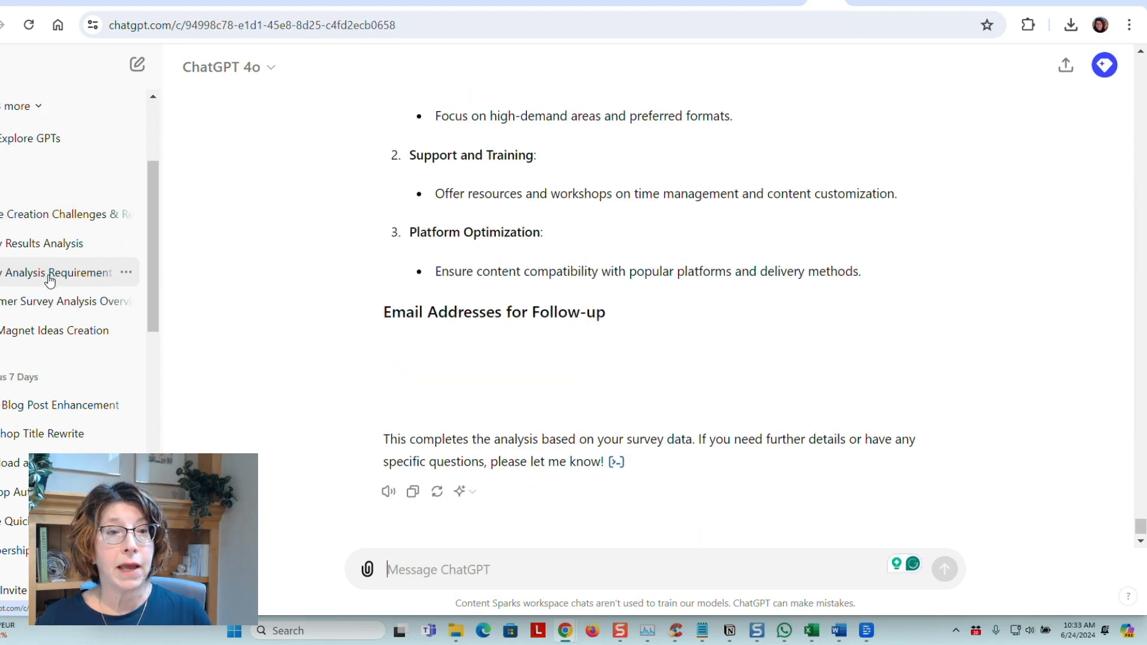
scroll(980, 367, "up", 5)
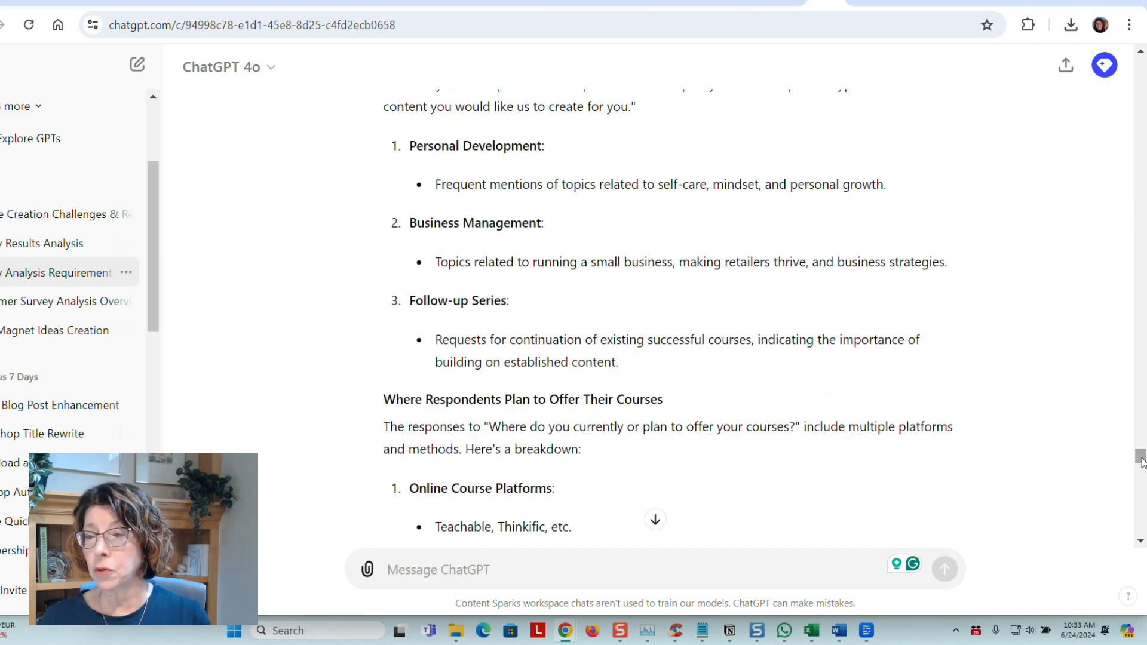
left_click_drag(1140, 459, 1108, 218)
scroll(525, 239, "up", 10)
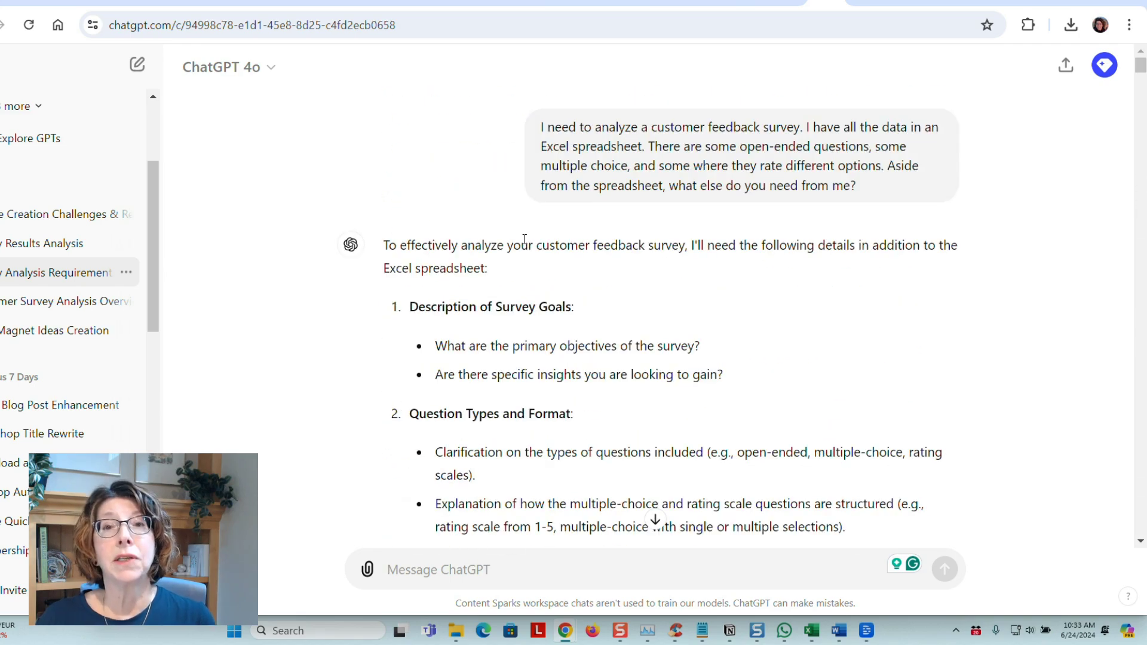
scroll(524, 239, "down", 4)
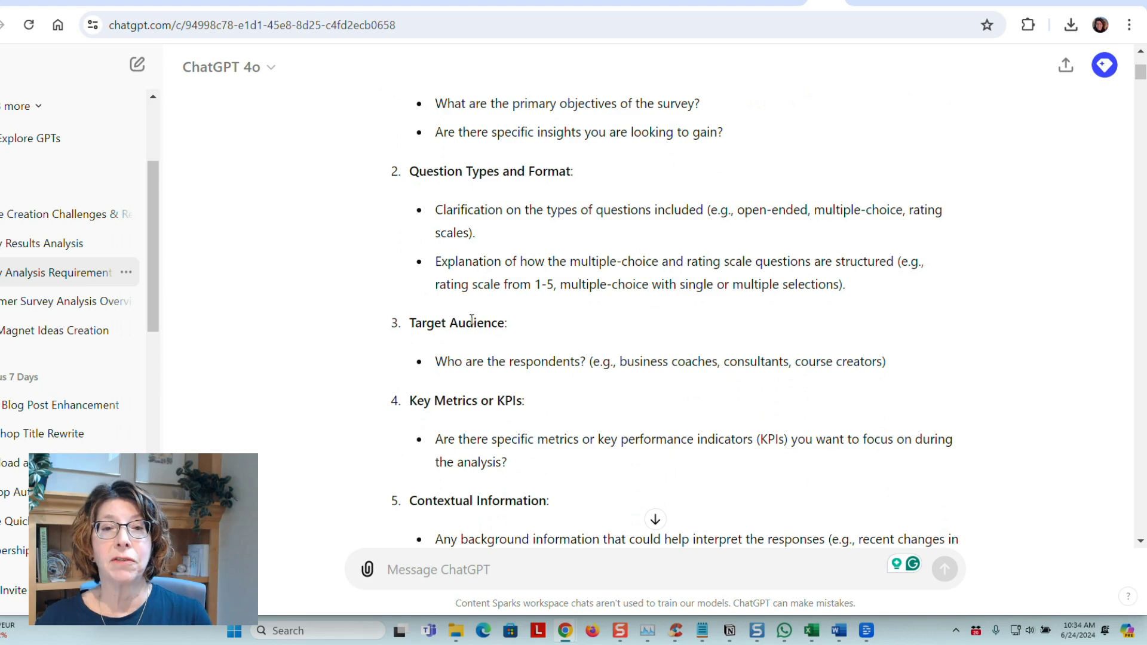
scroll(476, 304, "down", 10)
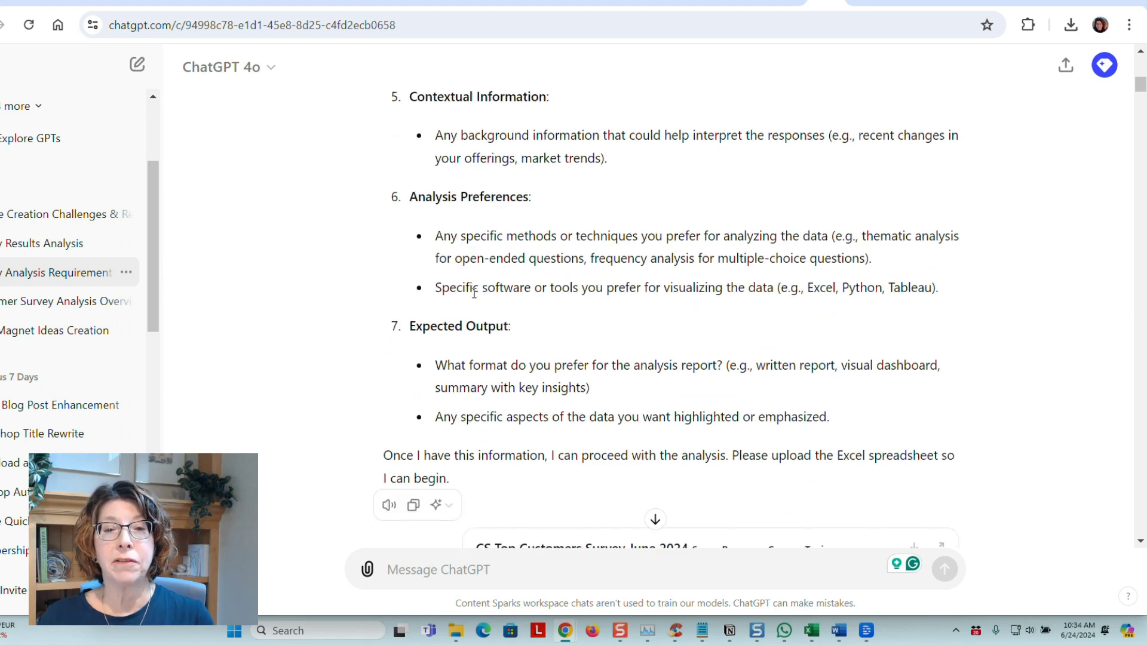
scroll(476, 304, "down", 4)
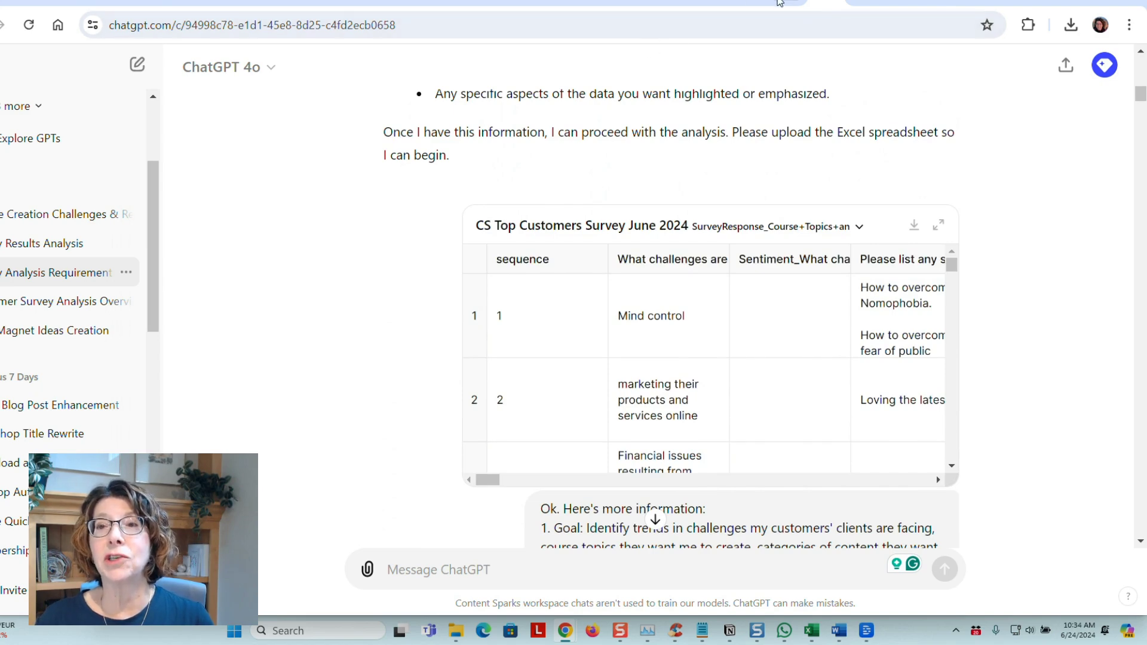
mouse_move(777, 3)
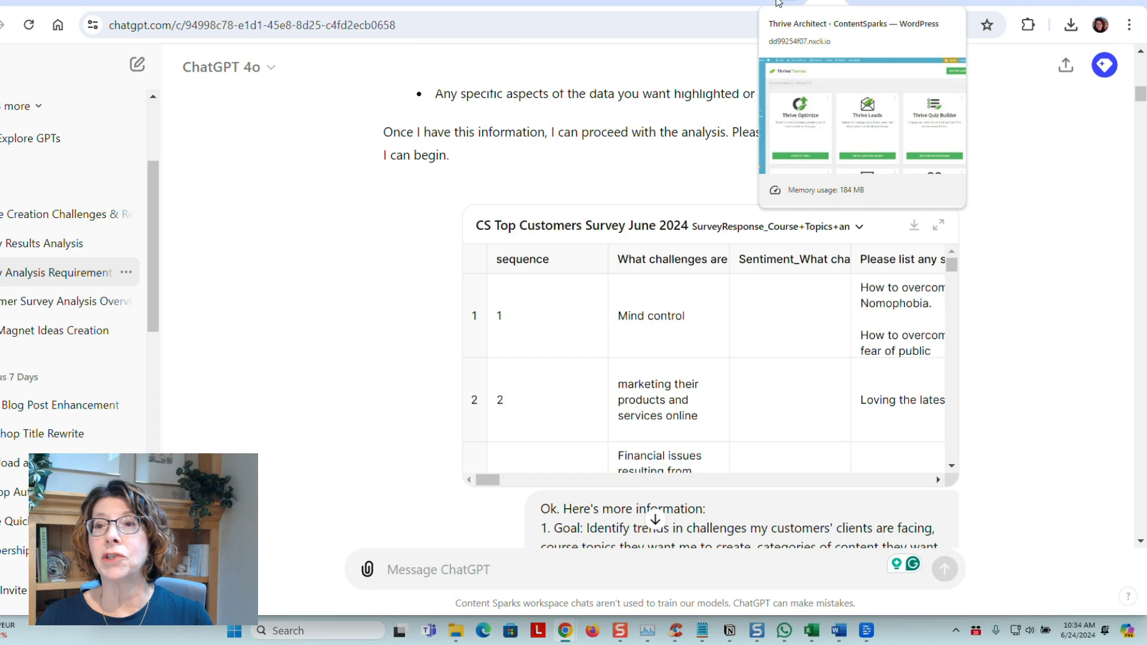
- Review the SurveySensum Survey Metrics report showing 86 completed responses
left_click(867, 6)
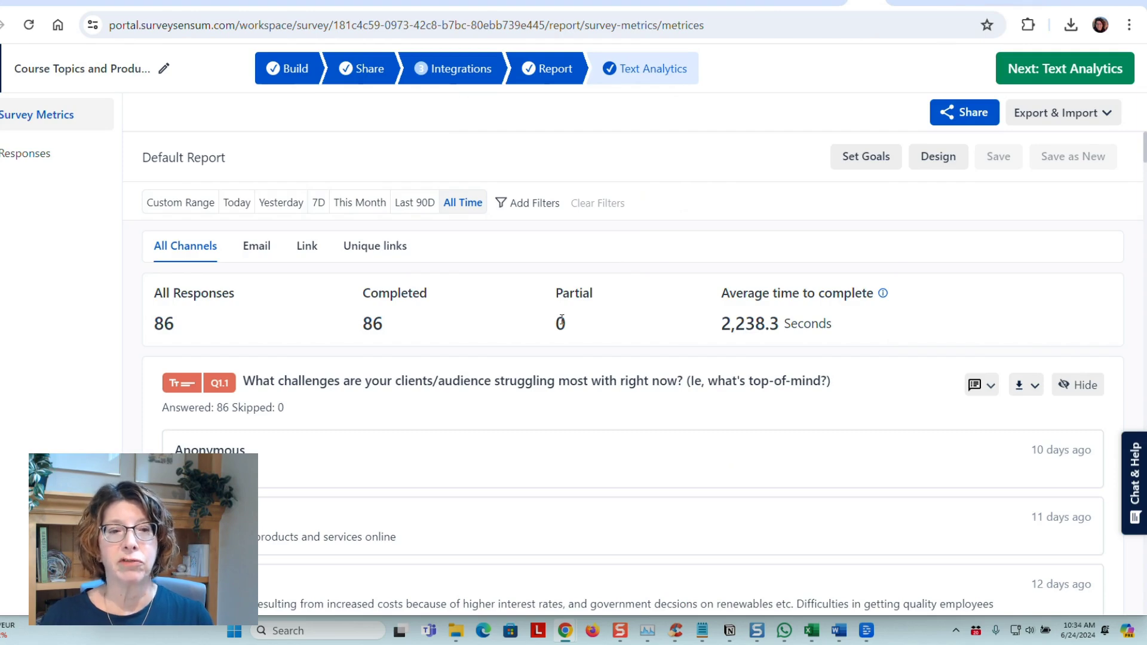
scroll(569, 294, "down", 3)
scroll(845, 122, "up", 3)
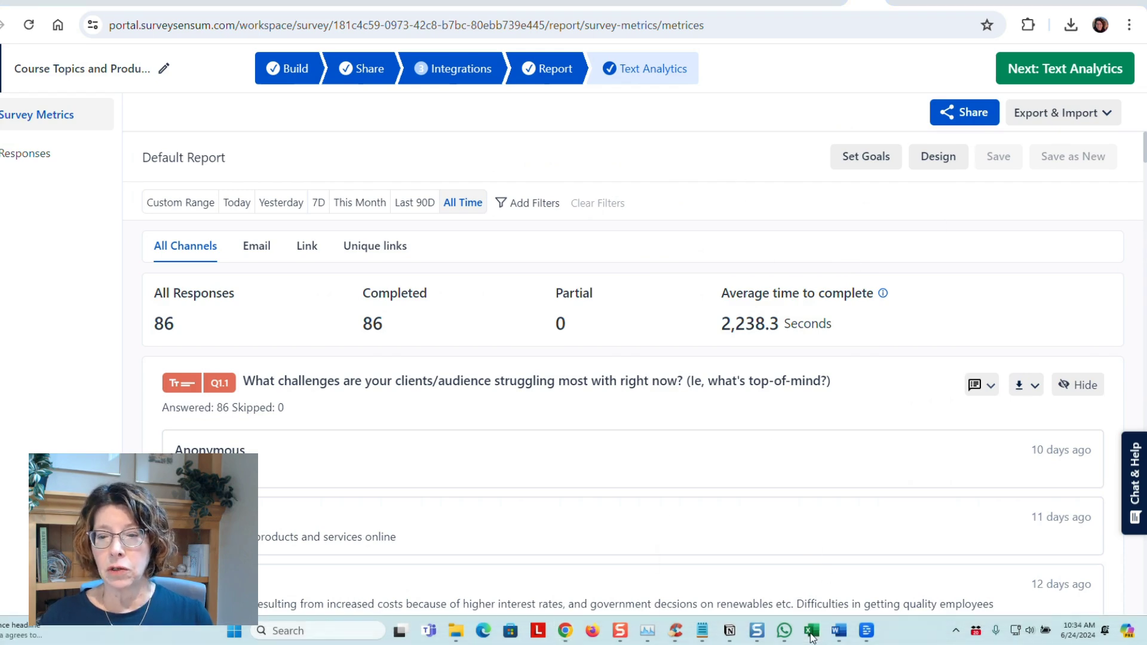
- Bring up the exported survey workbook, then minimize it to return to the report
mouse_move(813, 638)
left_click(777, 601)
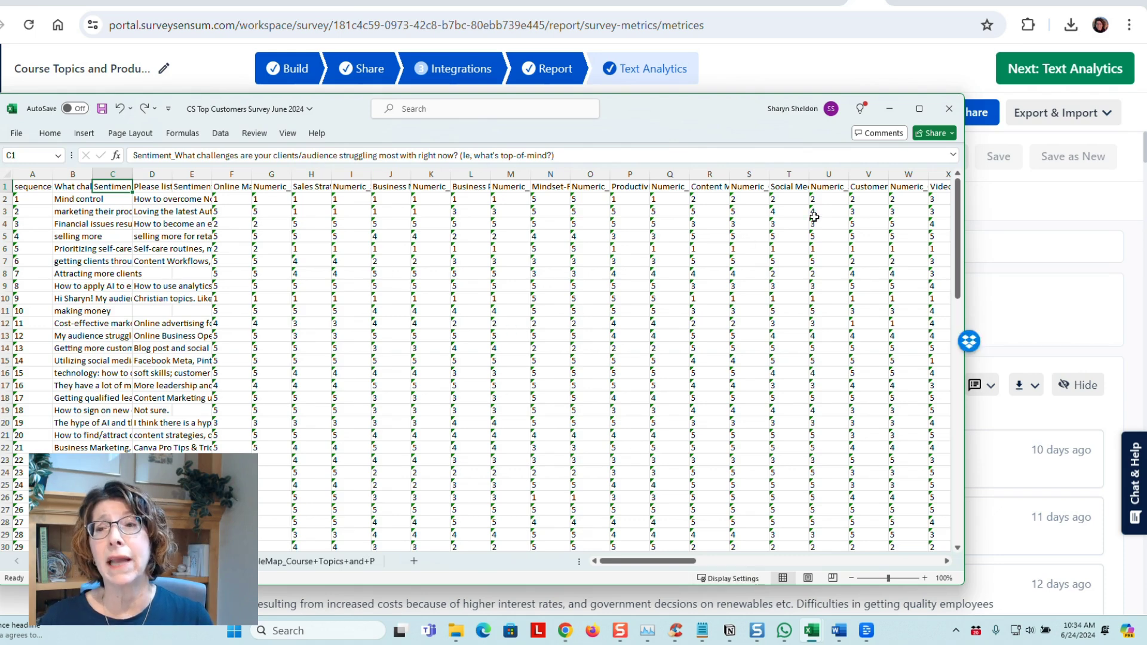
left_click(886, 108)
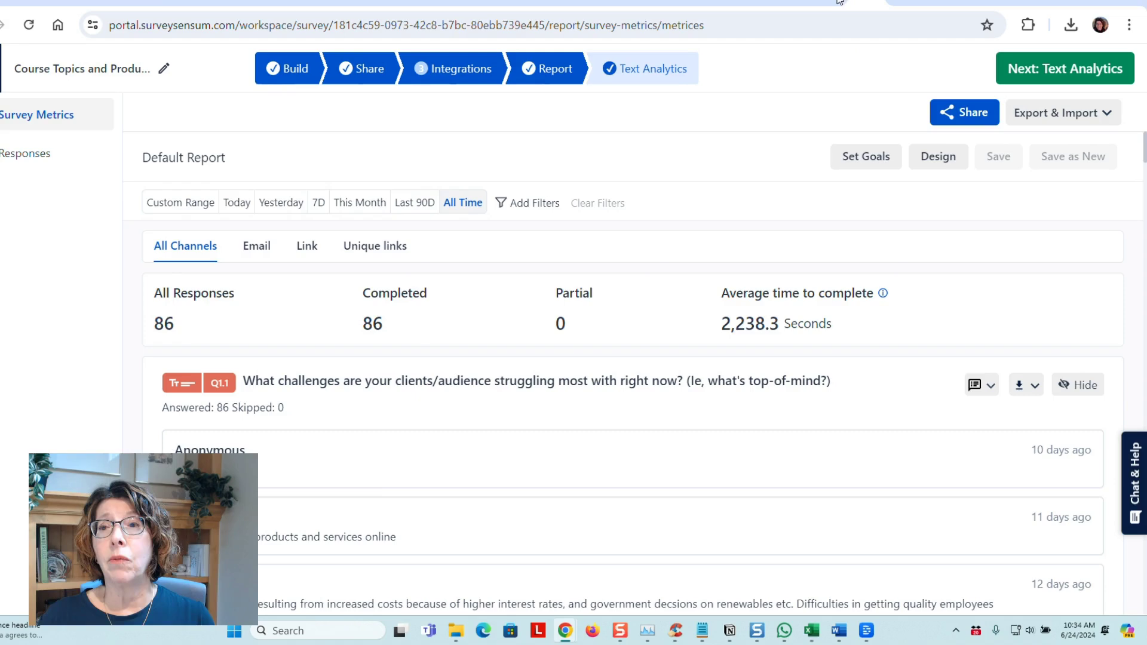
left_click(866, 4)
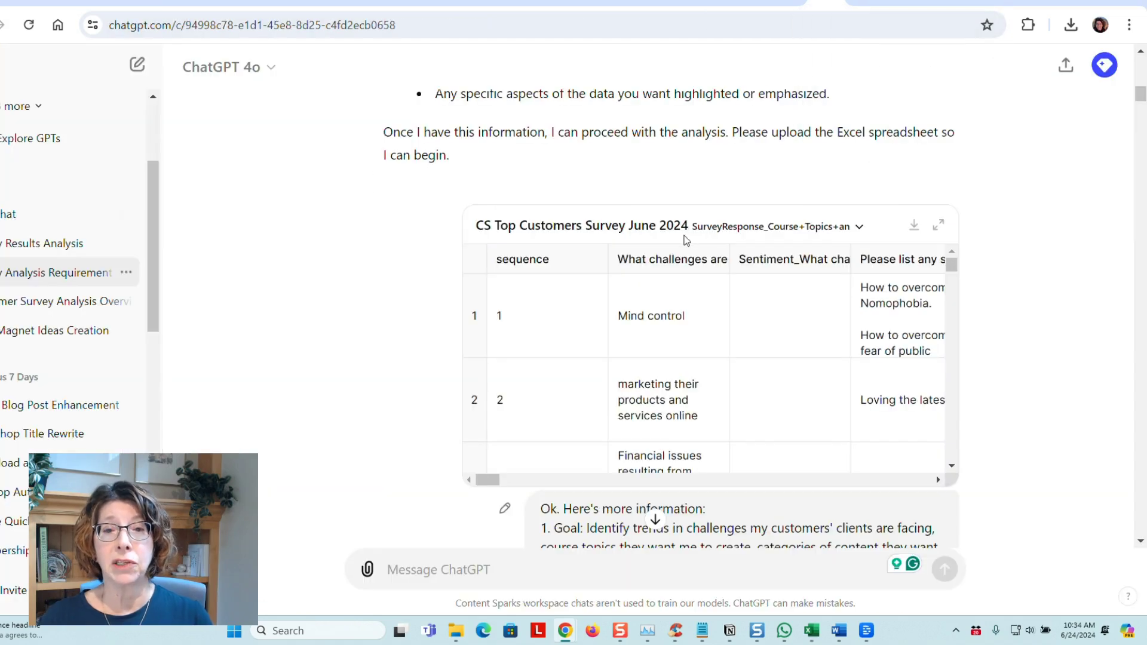
scroll(685, 239, "down", 3)
scroll(687, 242, "down", 3)
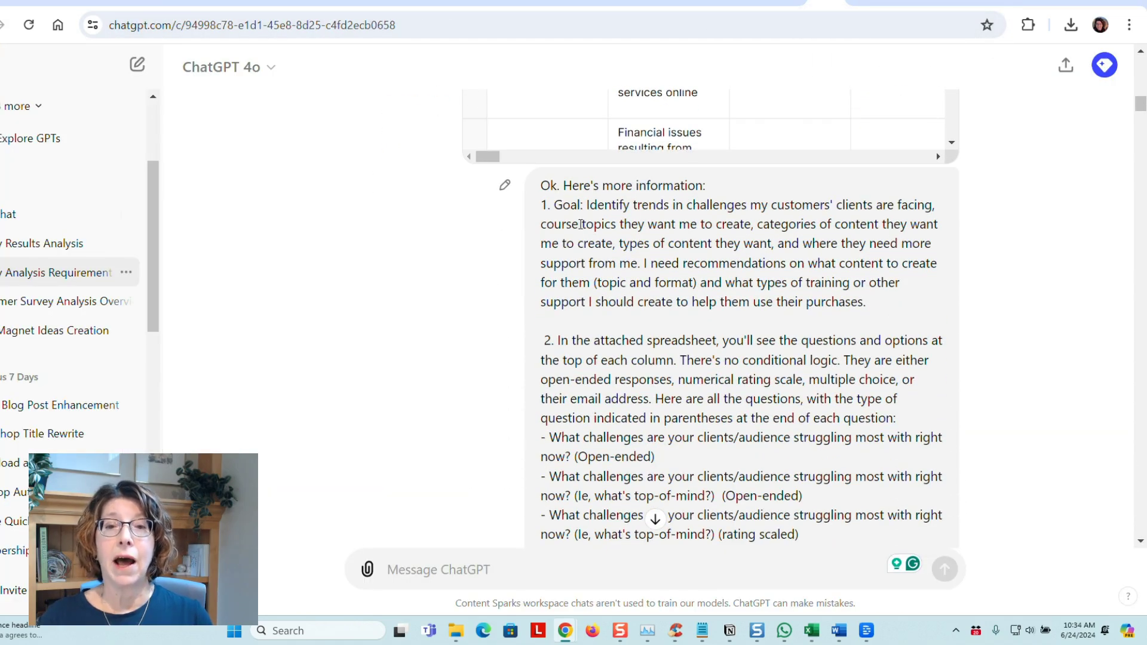
scroll(629, 272, "down", 8)
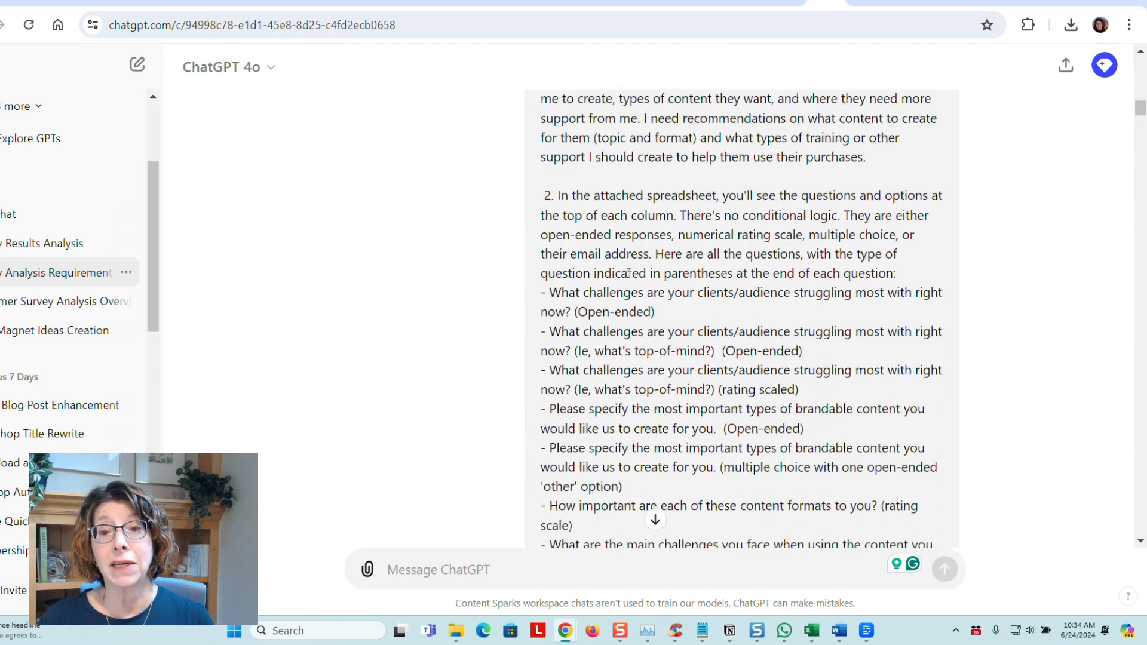
scroll(628, 276, "up", 4)
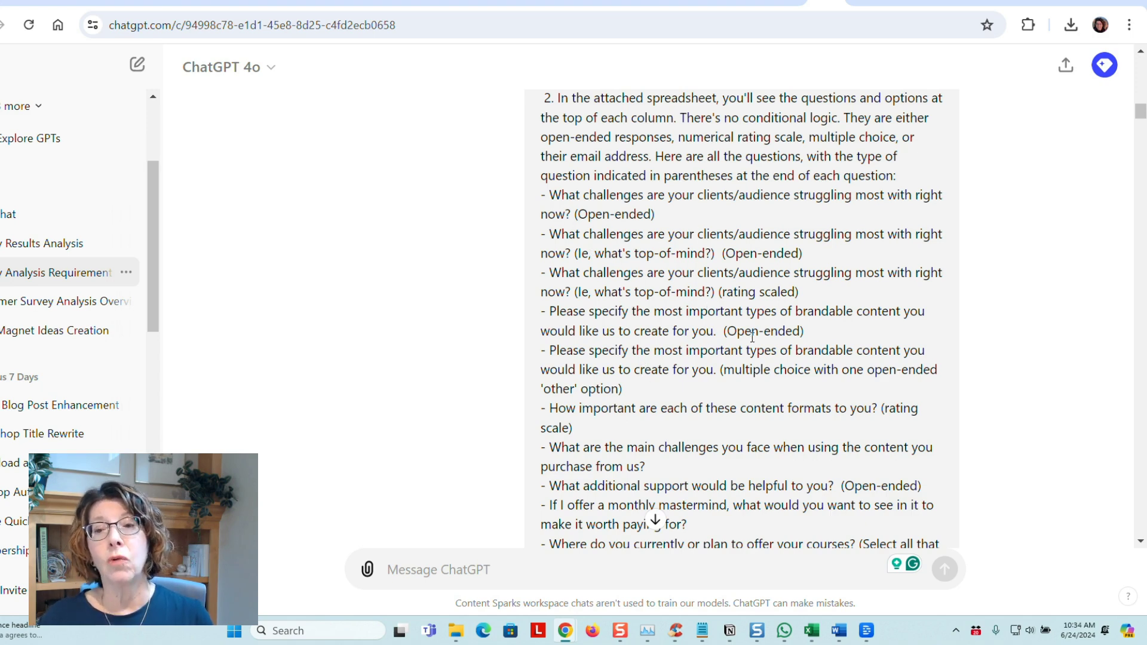
scroll(811, 341, "down", 3)
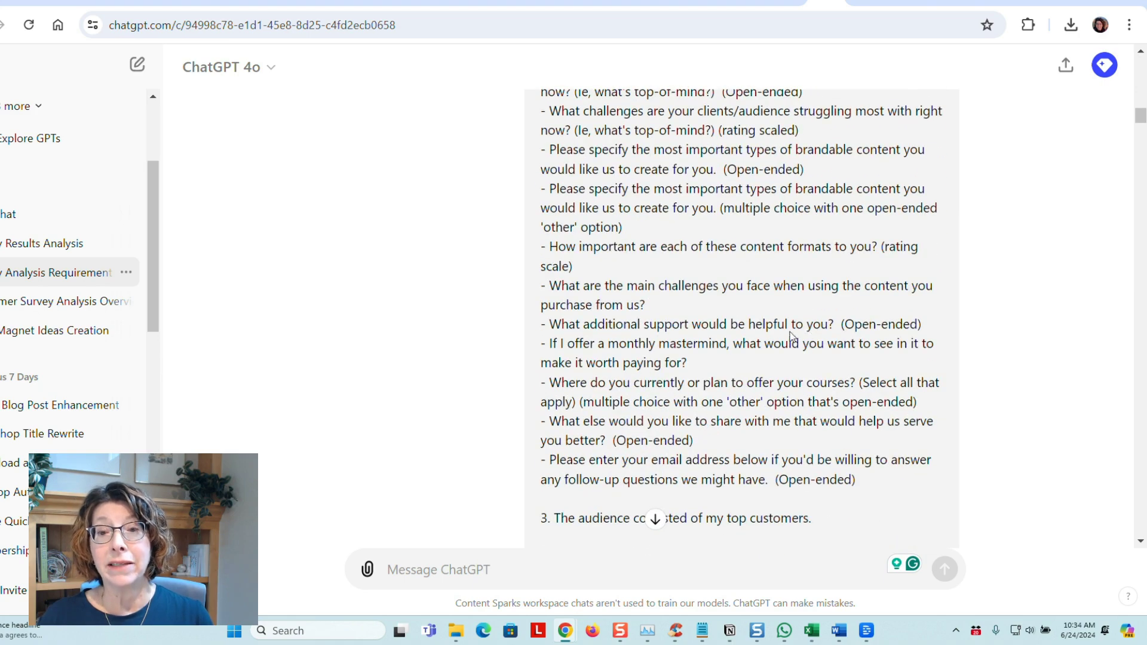
scroll(687, 308, "down", 8)
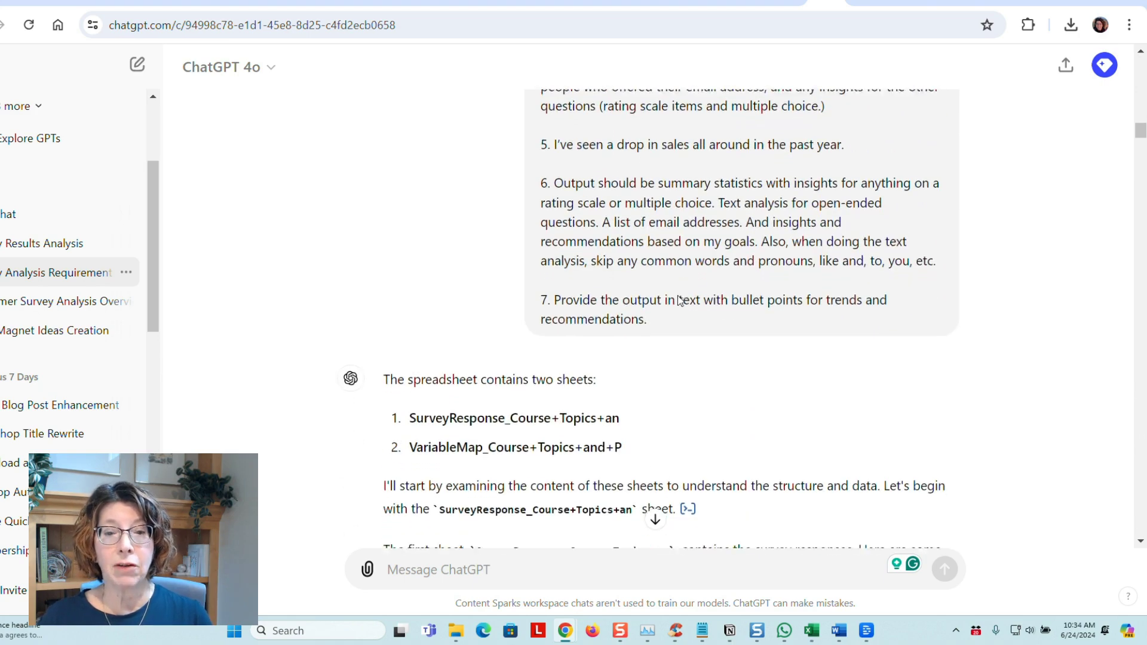
scroll(680, 300, "down", 4)
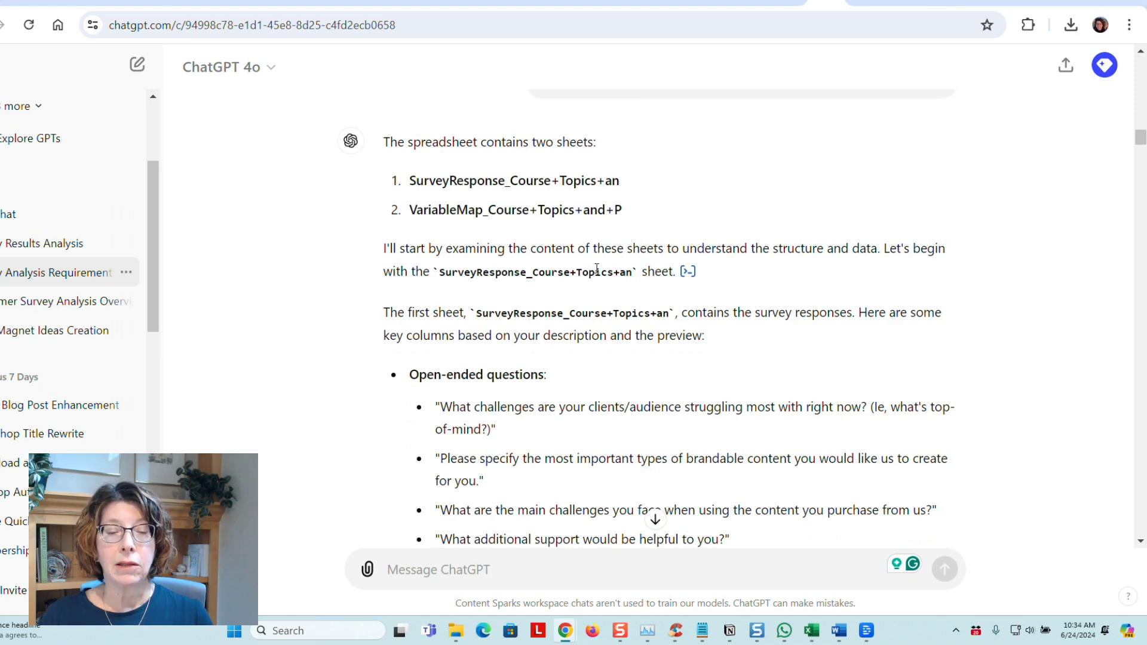
scroll(597, 269, "down", 3)
scroll(594, 270, "down", 6)
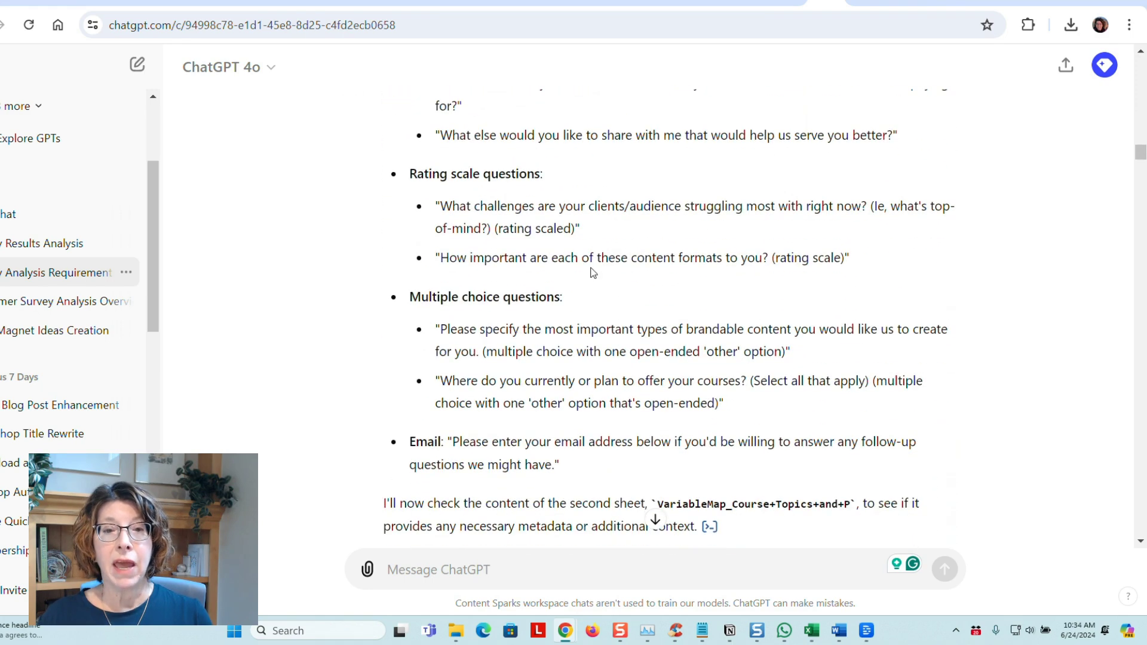
scroll(592, 274, "up", 3)
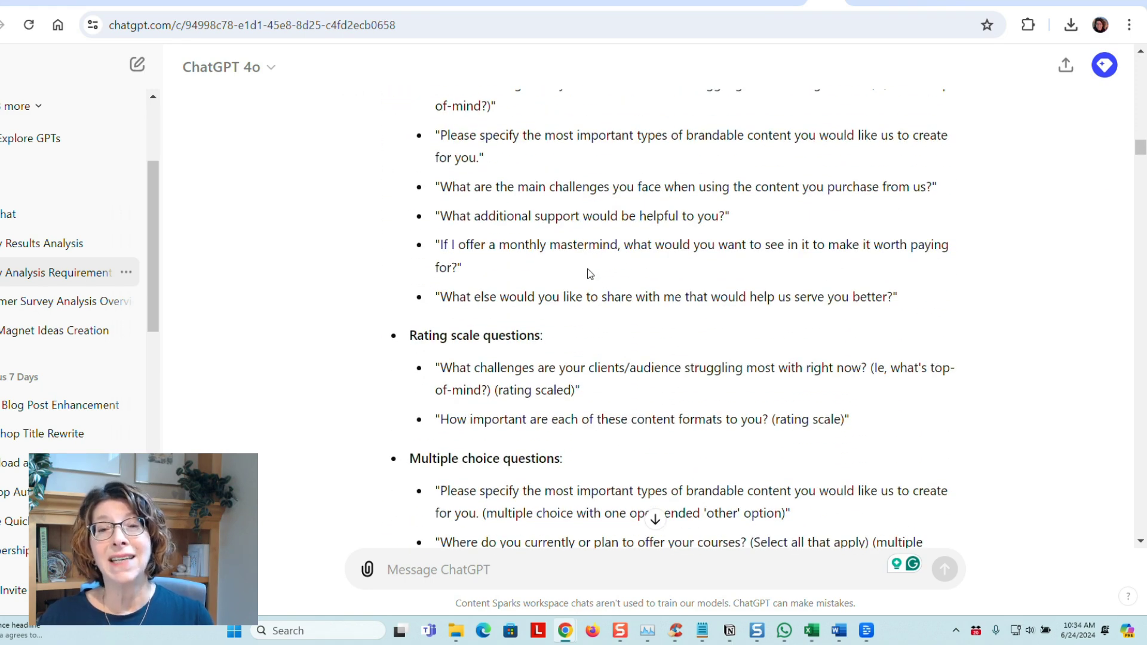
scroll(590, 274, "down", 4)
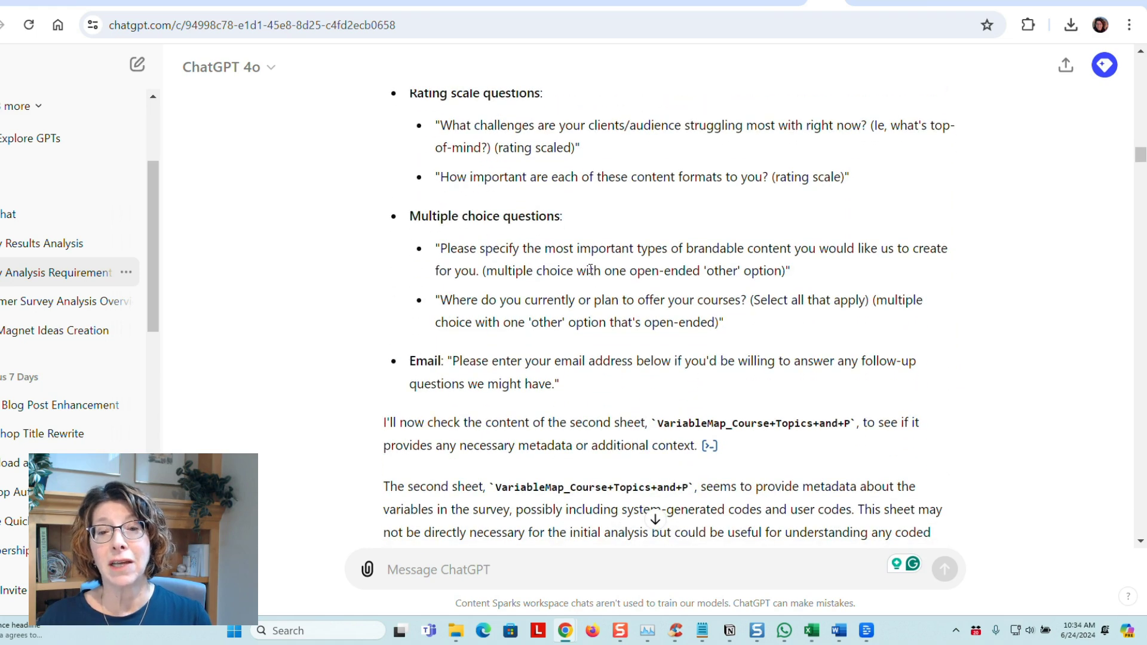
scroll(590, 269, "down", 9)
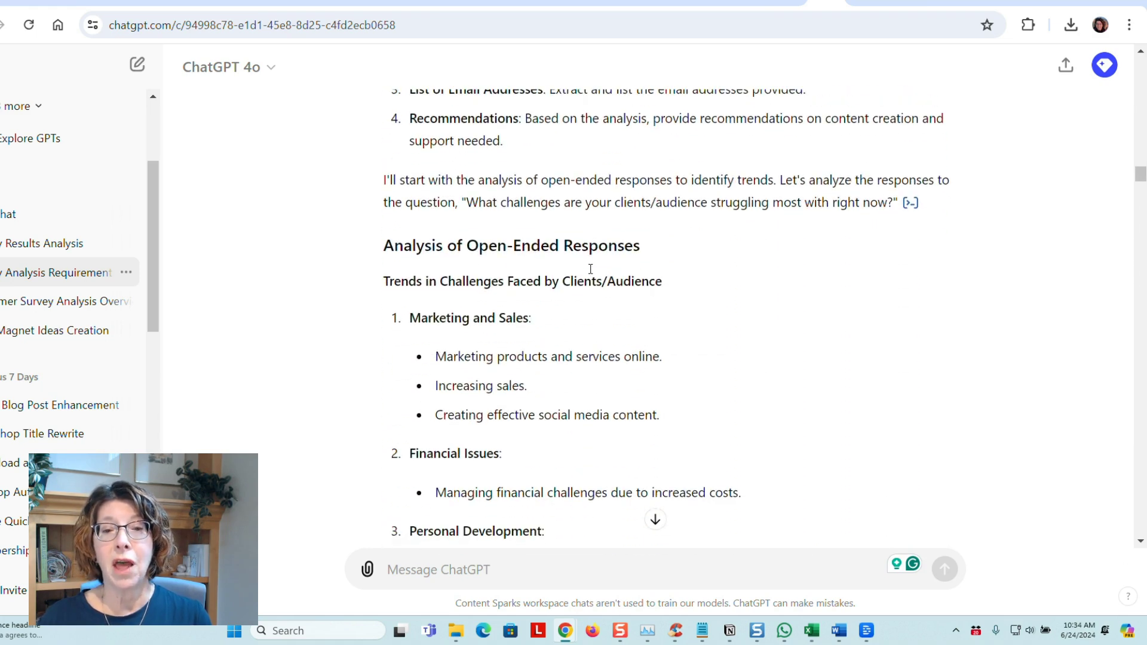
scroll(591, 273, "down", 4)
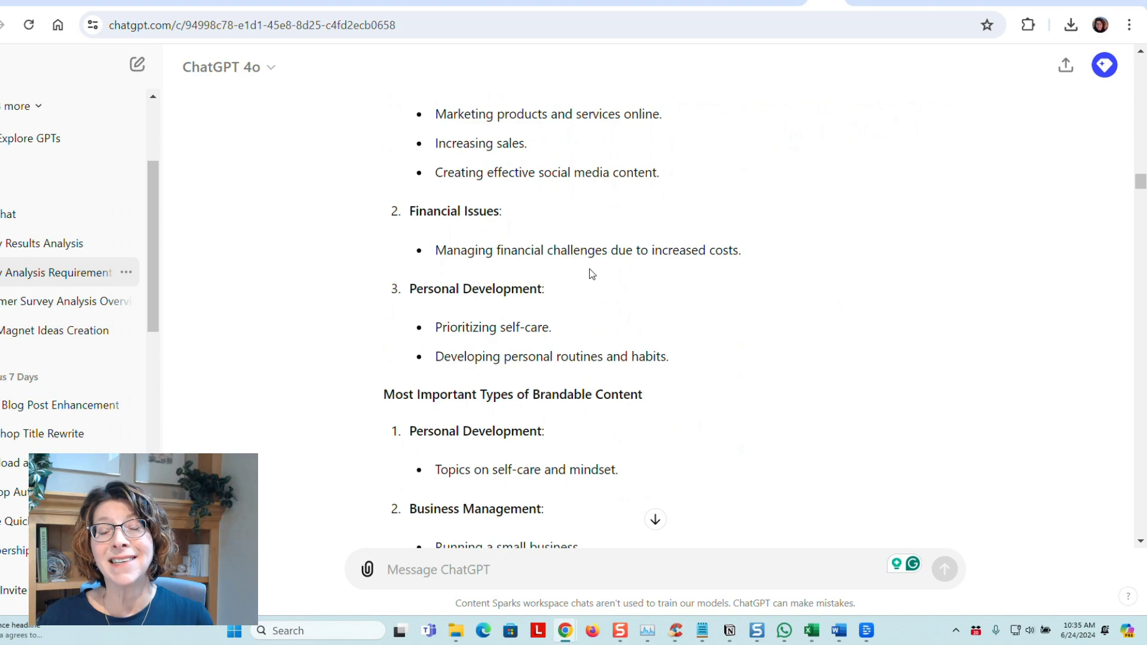
scroll(591, 273, "up", 5)
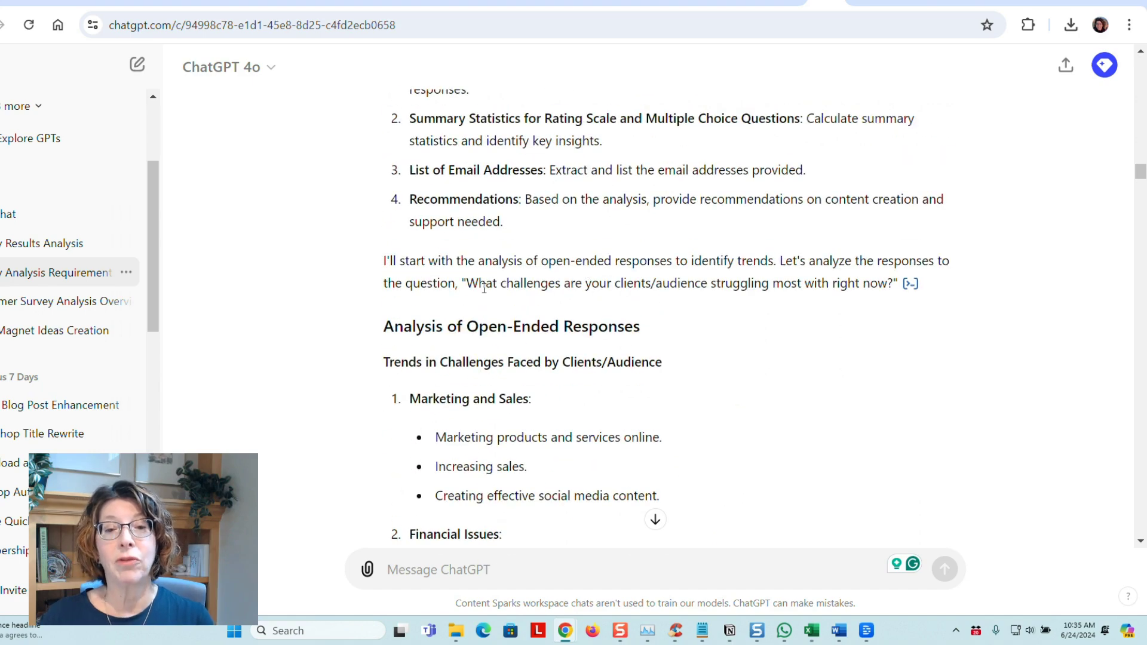
scroll(484, 289, "down", 20)
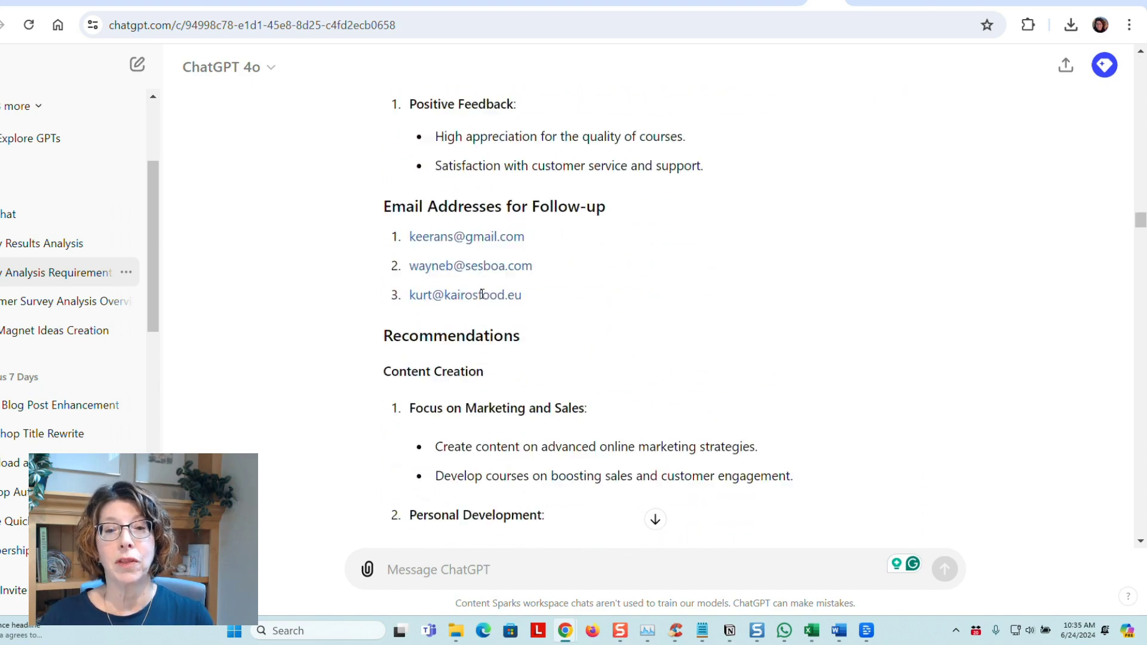
scroll(481, 294, "down", 15)
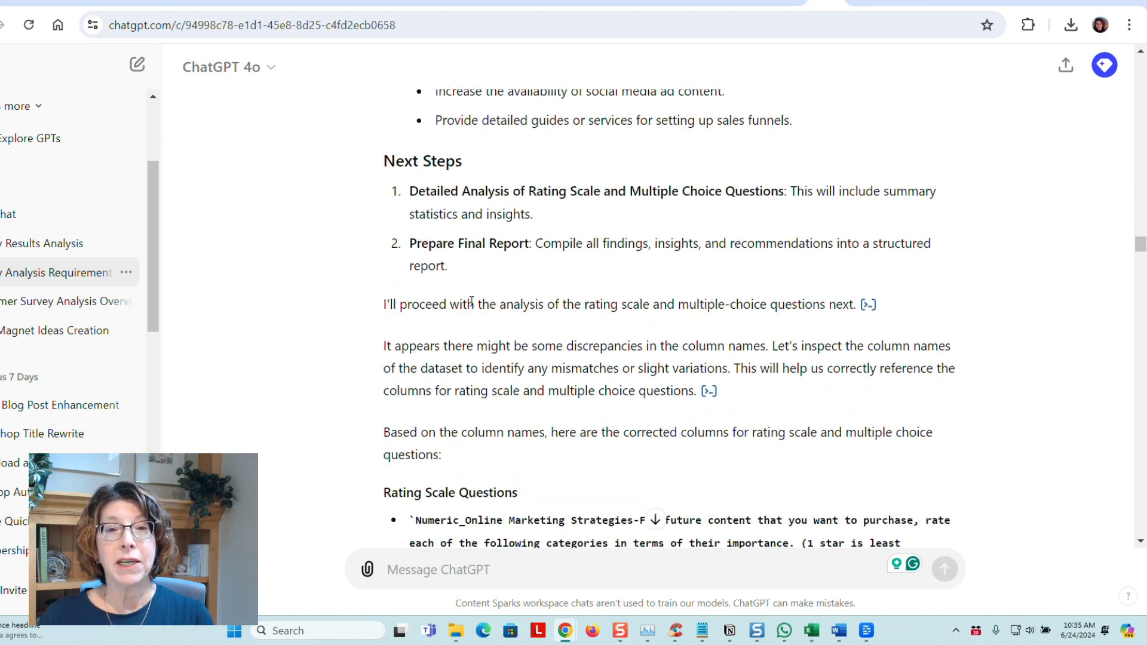
scroll(471, 302, "down", 6)
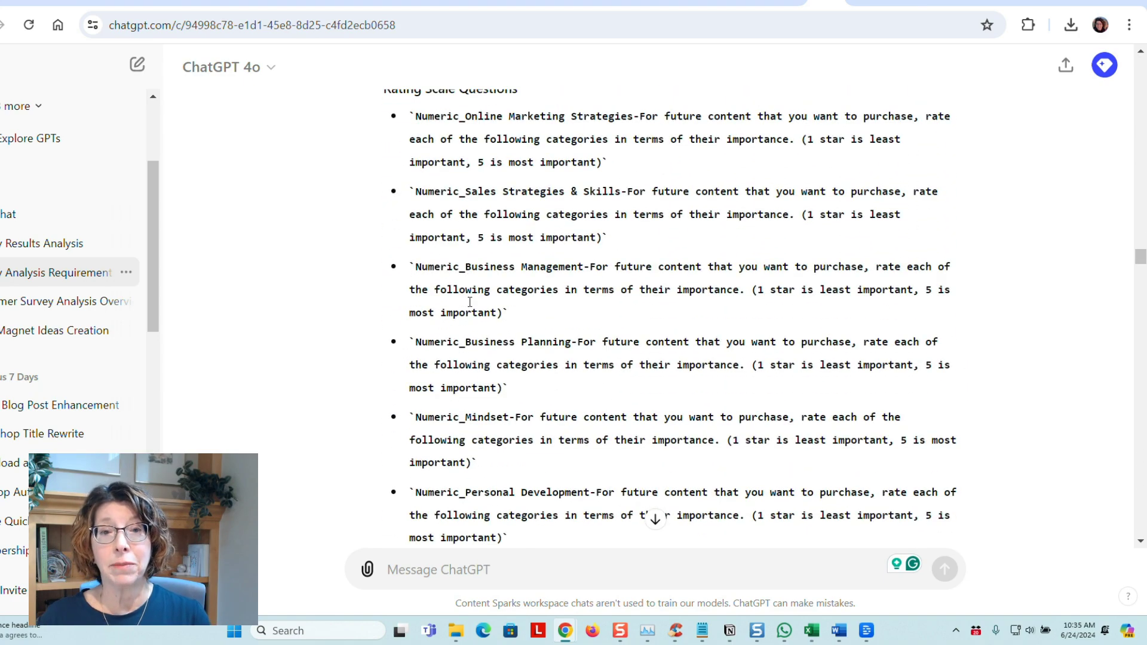
scroll(469, 306, "down", 14)
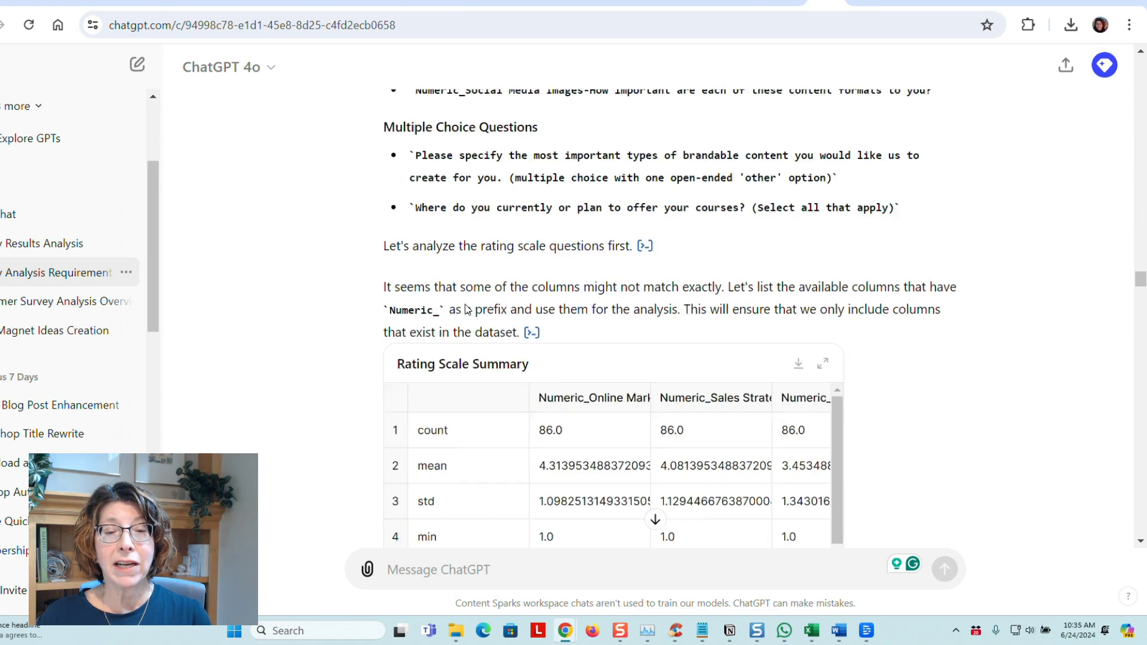
scroll(464, 305, "down", 1)
scroll(464, 305, "down", 3)
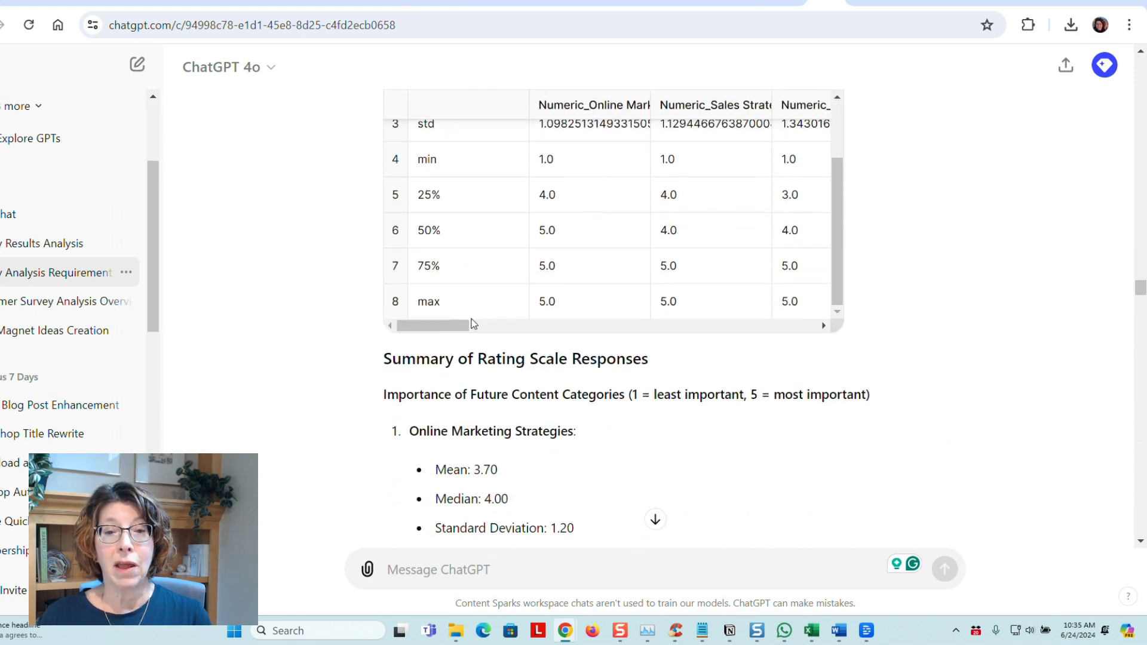
scroll(629, 396, "down", 20)
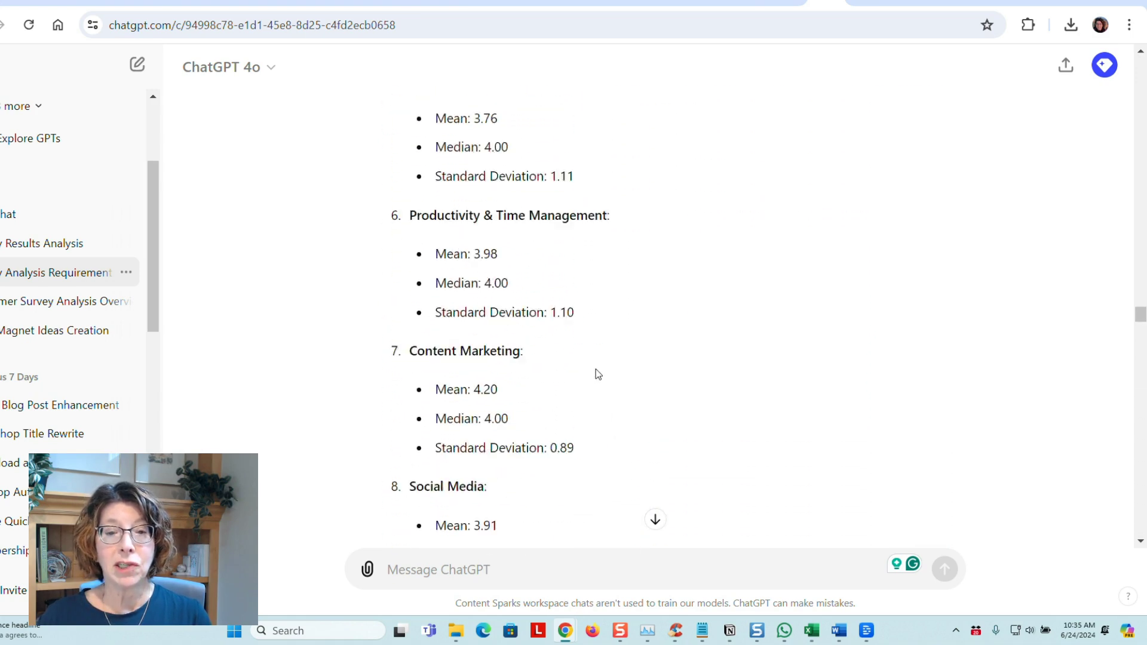
scroll(594, 369, "down", 20)
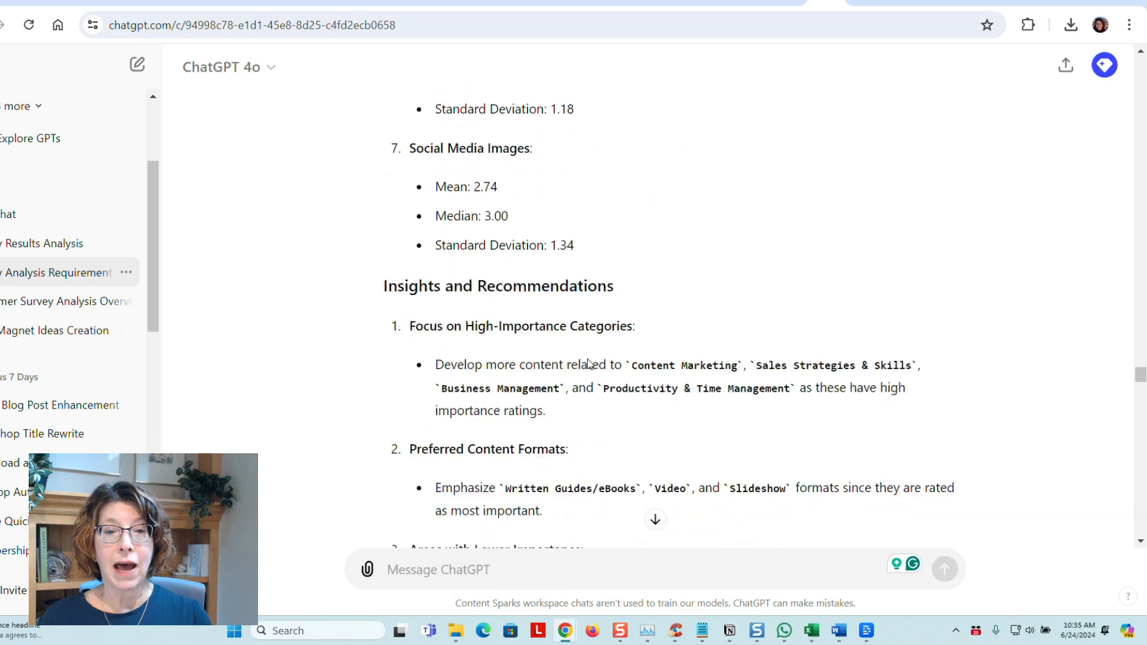
scroll(588, 362, "up", 3)
scroll(591, 363, "down", 7)
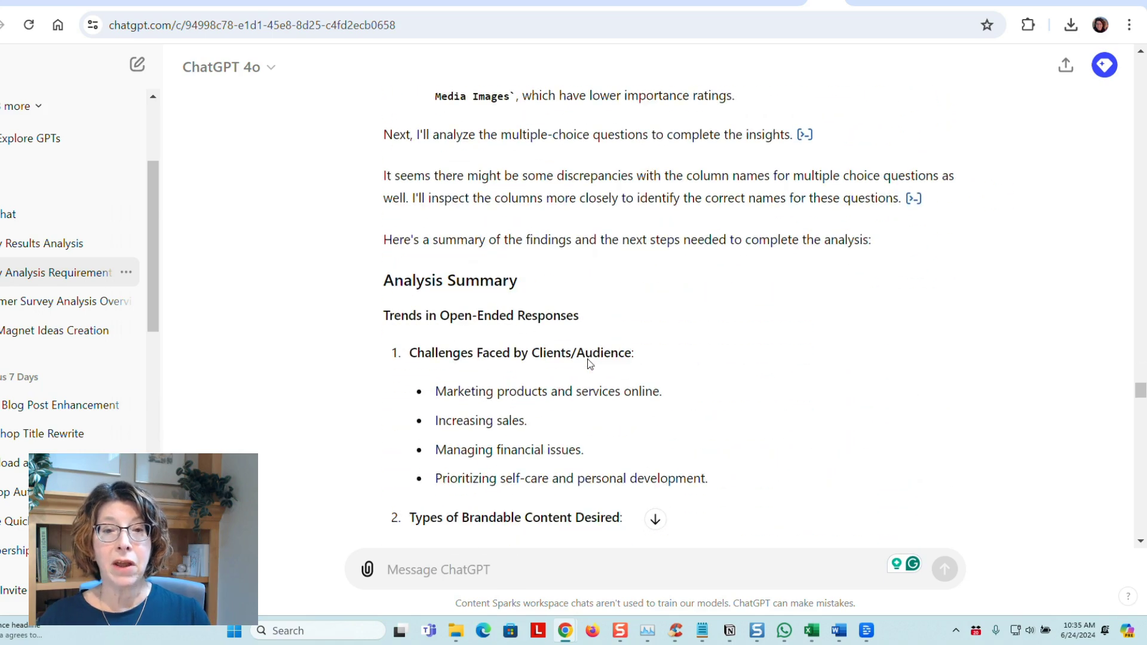
scroll(590, 364, "down", 3)
scroll(558, 258, "down", 18)
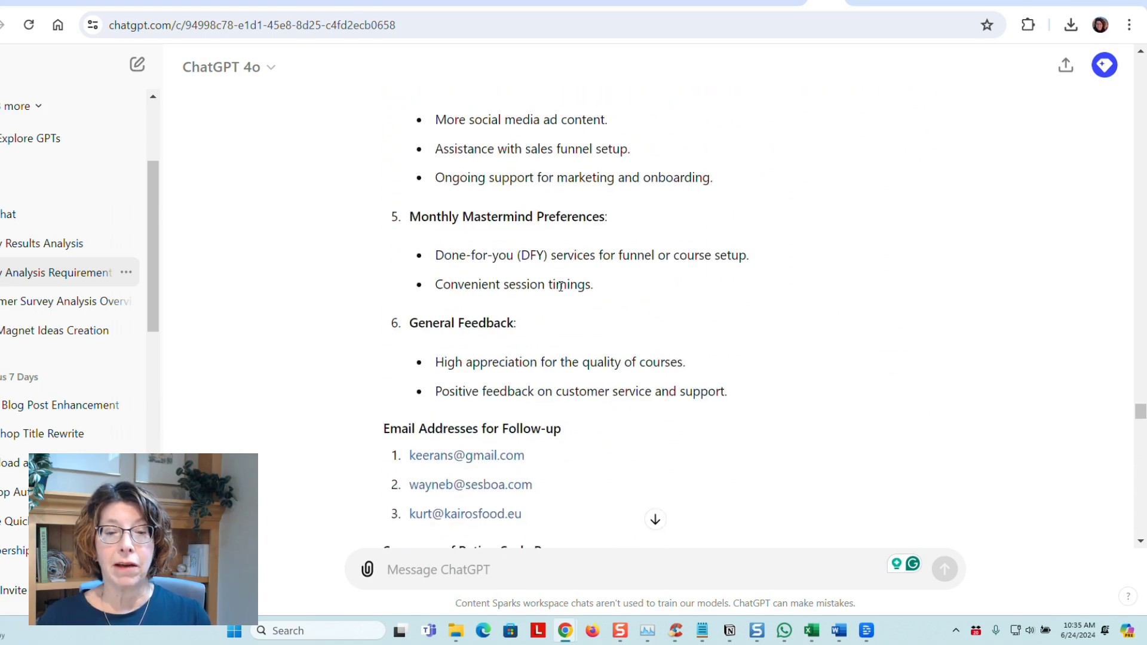
scroll(622, 263, "down", 10)
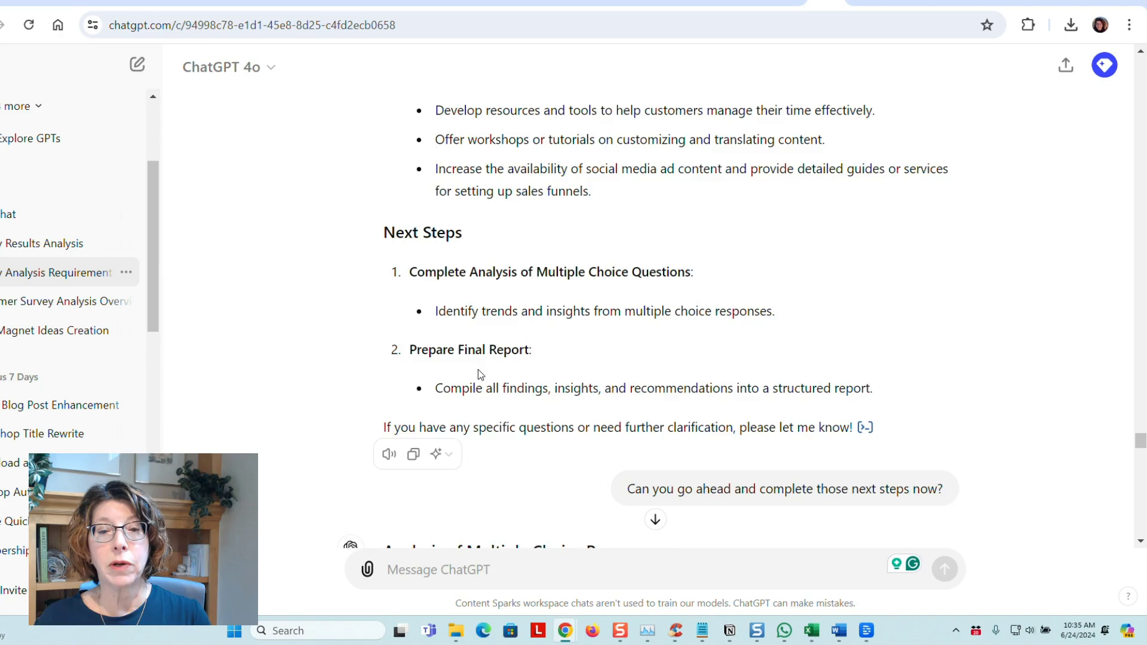
scroll(478, 368, "down", 4)
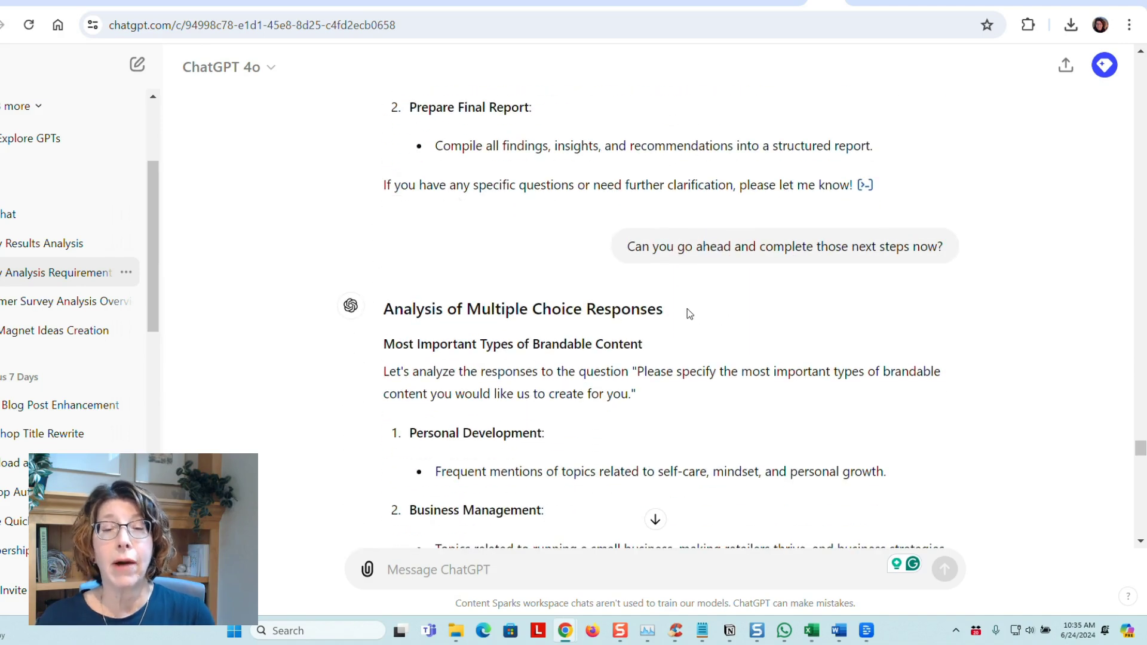
scroll(687, 317, "down", 1)
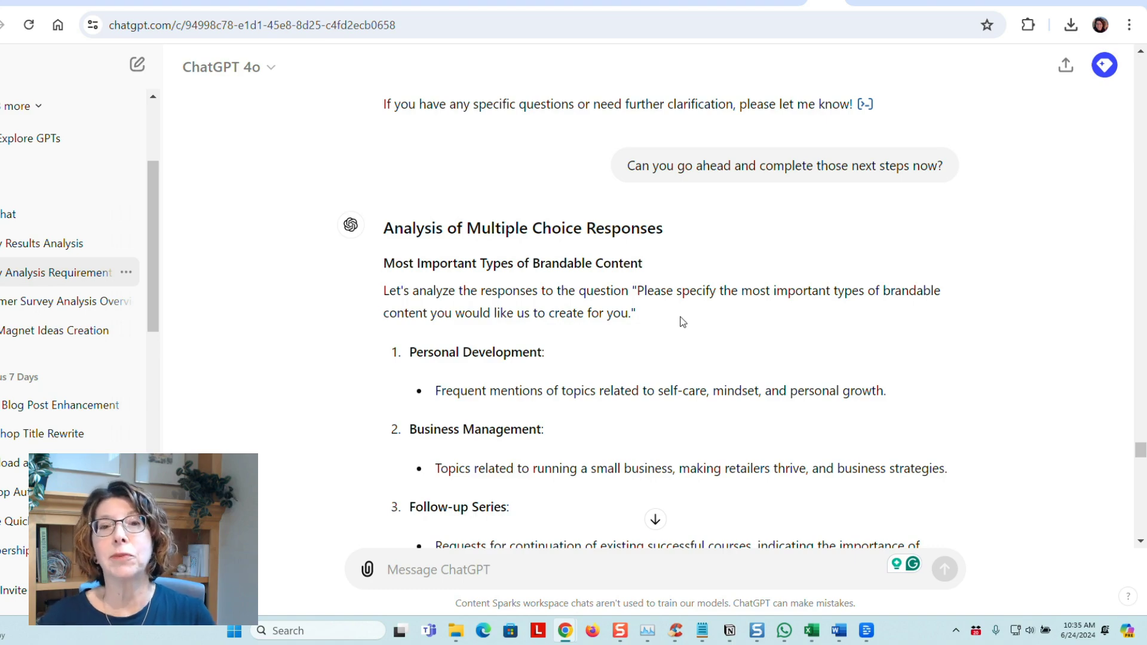
scroll(671, 306, "down", 15)
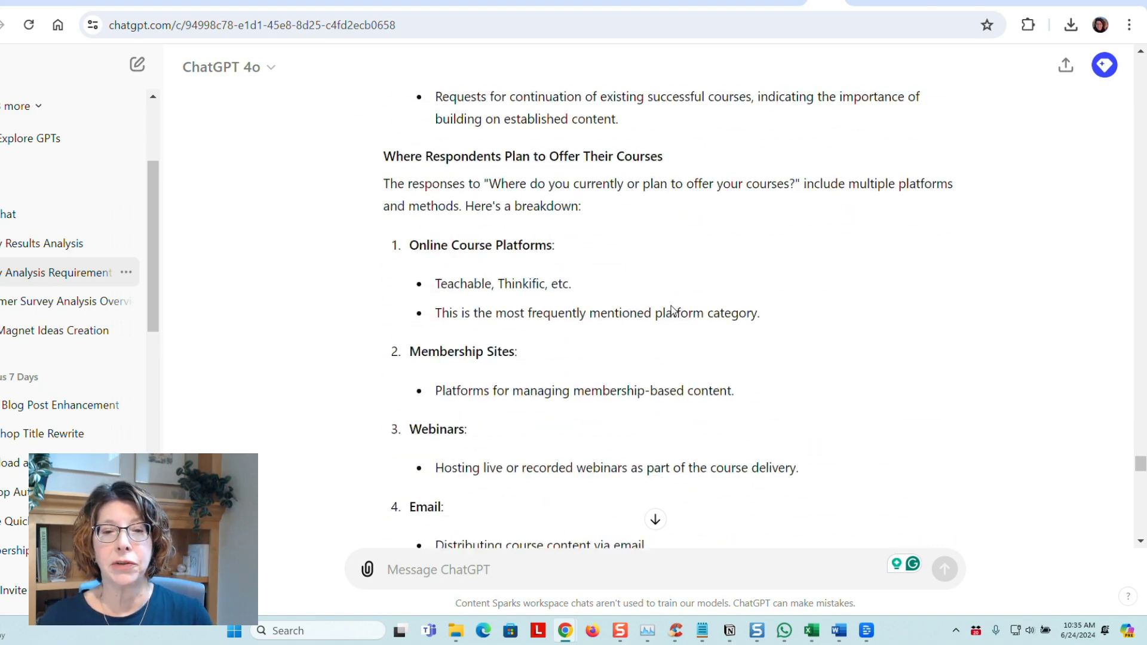
scroll(672, 306, "down", 15)
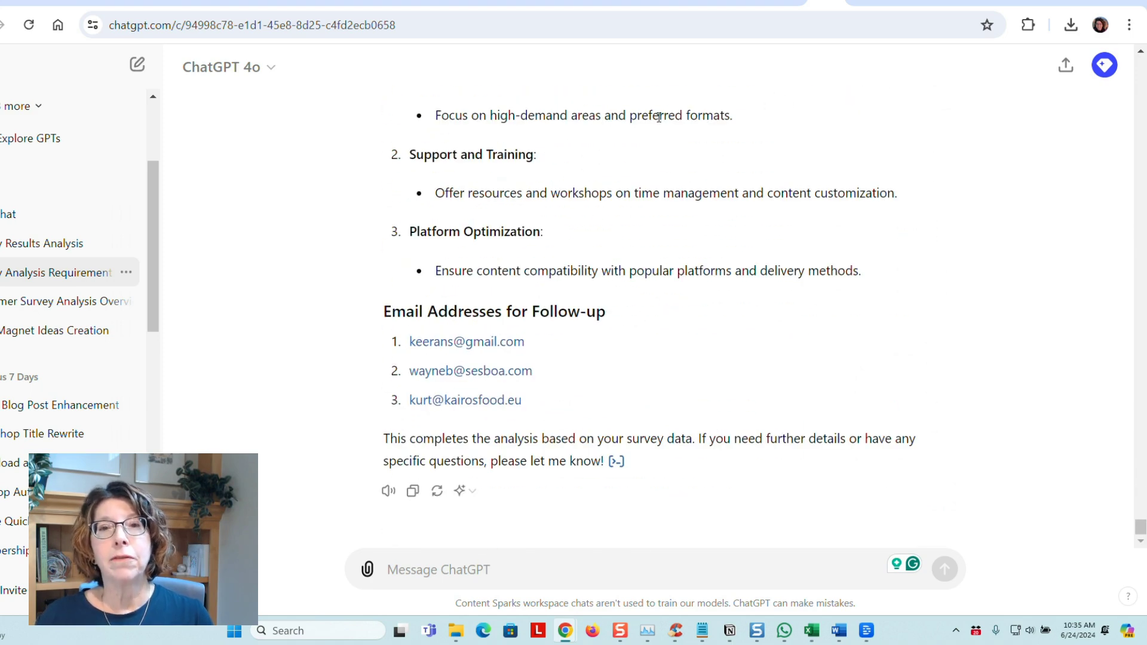
- Show the biggest-challenge form's editor with its single required paragraph question
left_click(909, 2)
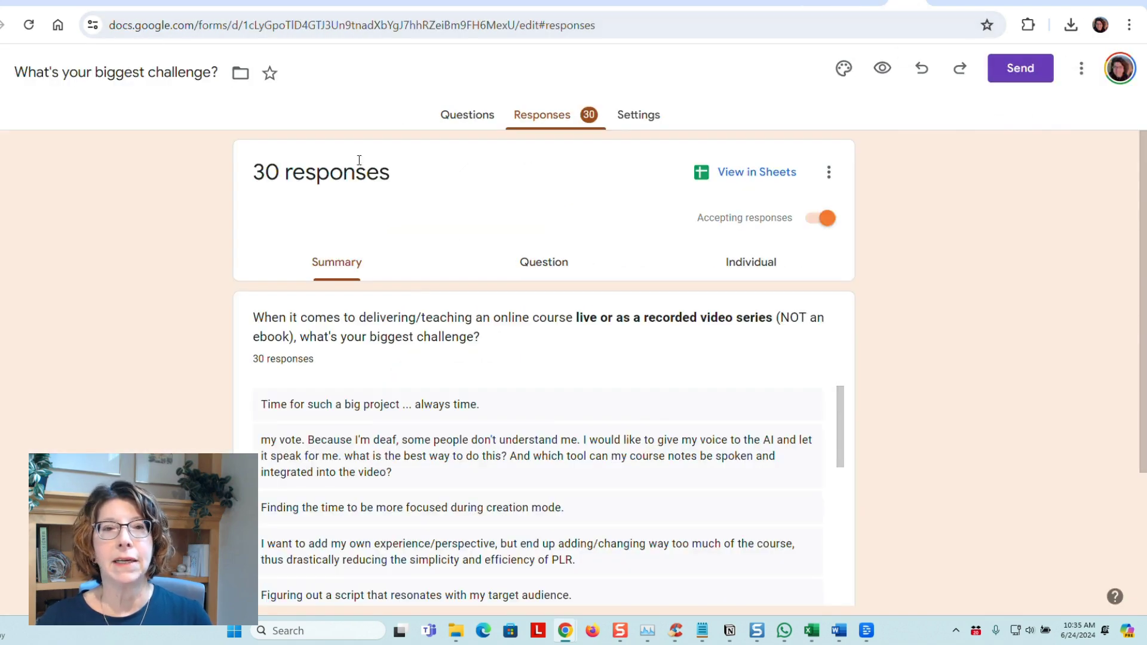
left_click(457, 115)
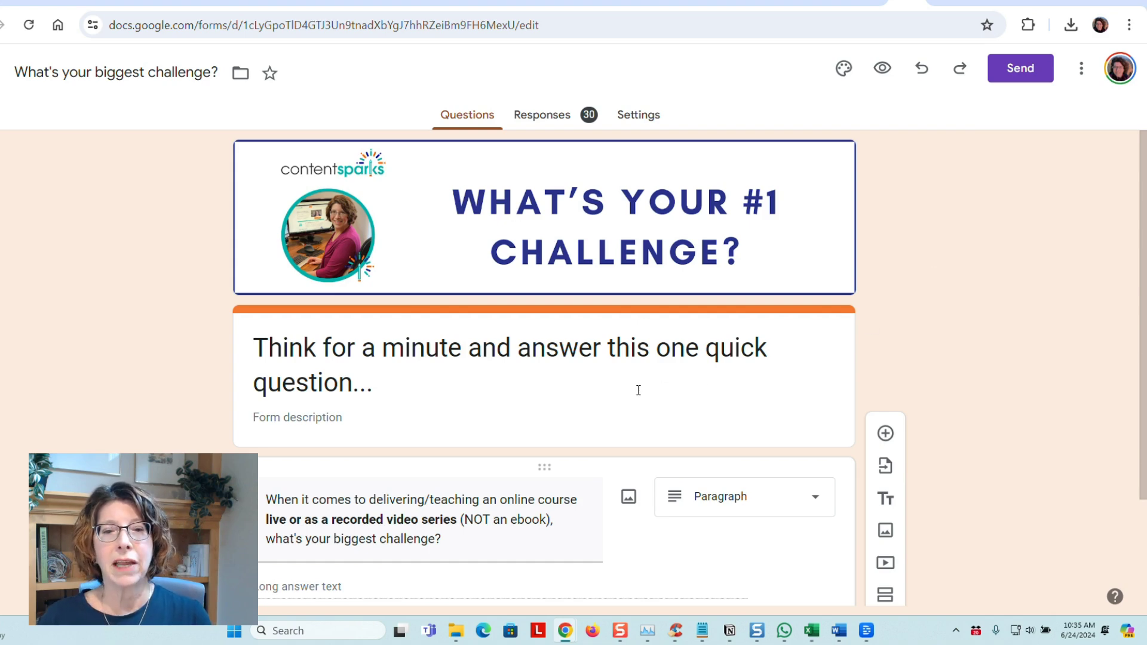
scroll(639, 390, "down", 1)
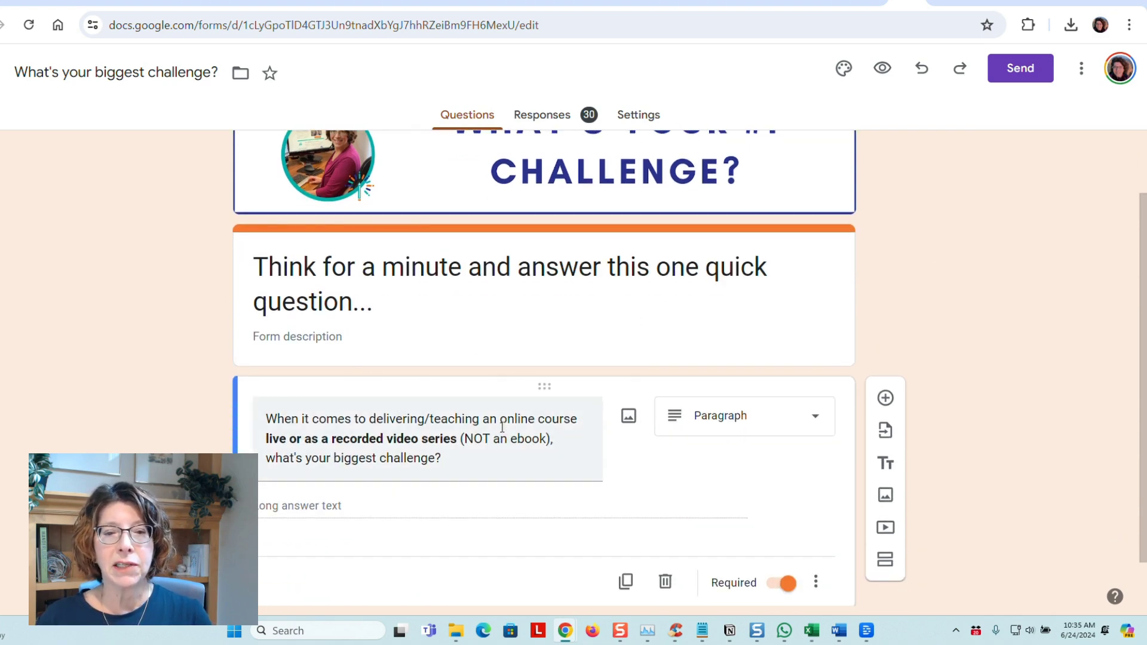